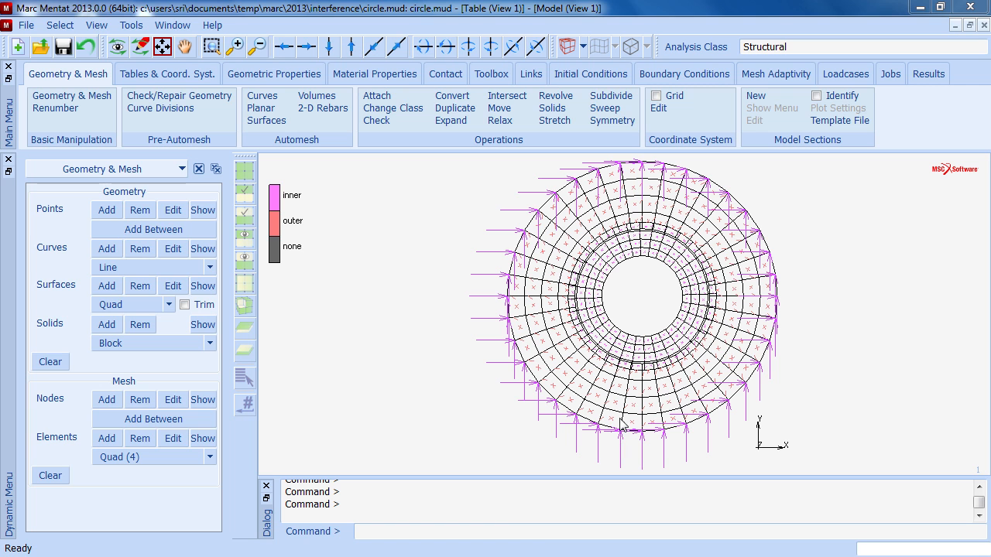
- Create a meshed deformable contact body named inner and add the elements of the inner set to it
click(377, 77)
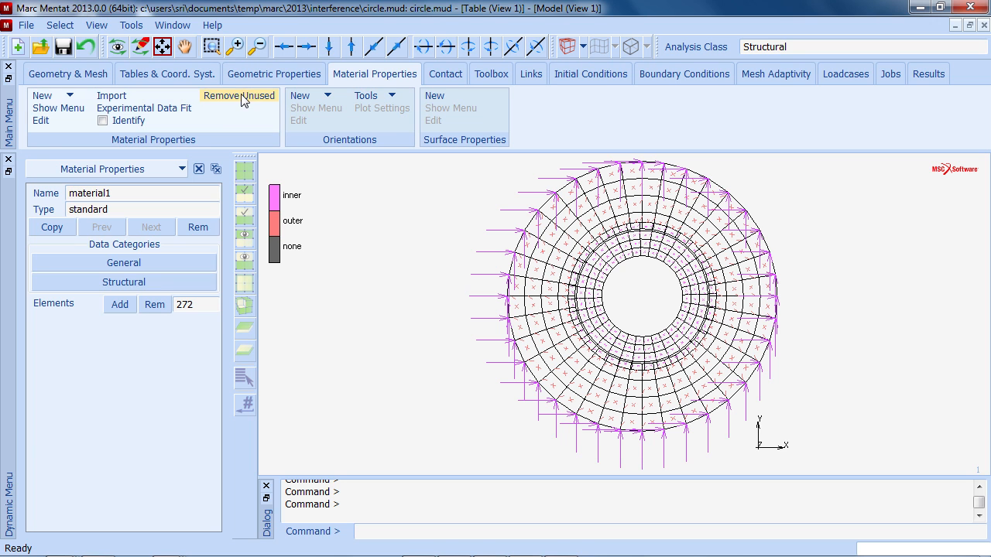
click(440, 78)
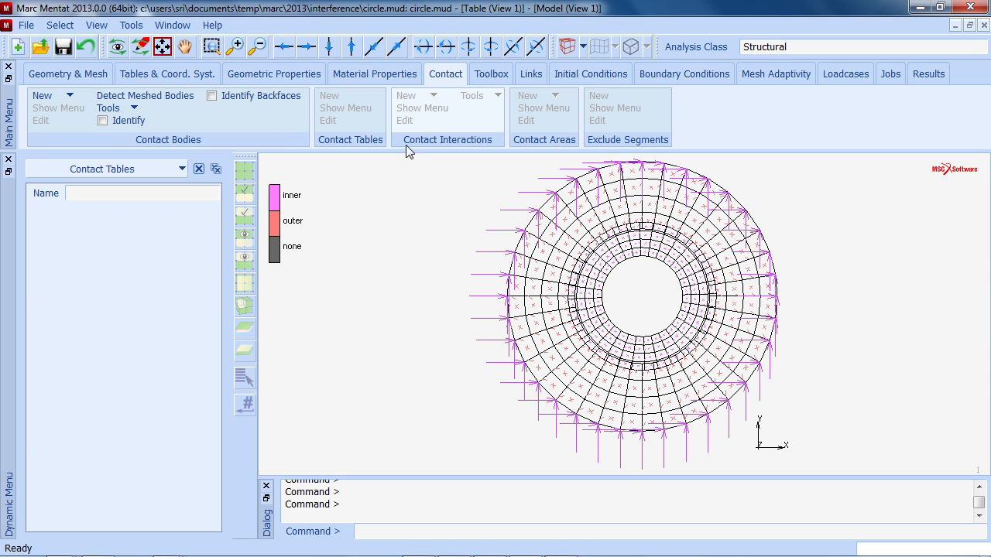
click(70, 97)
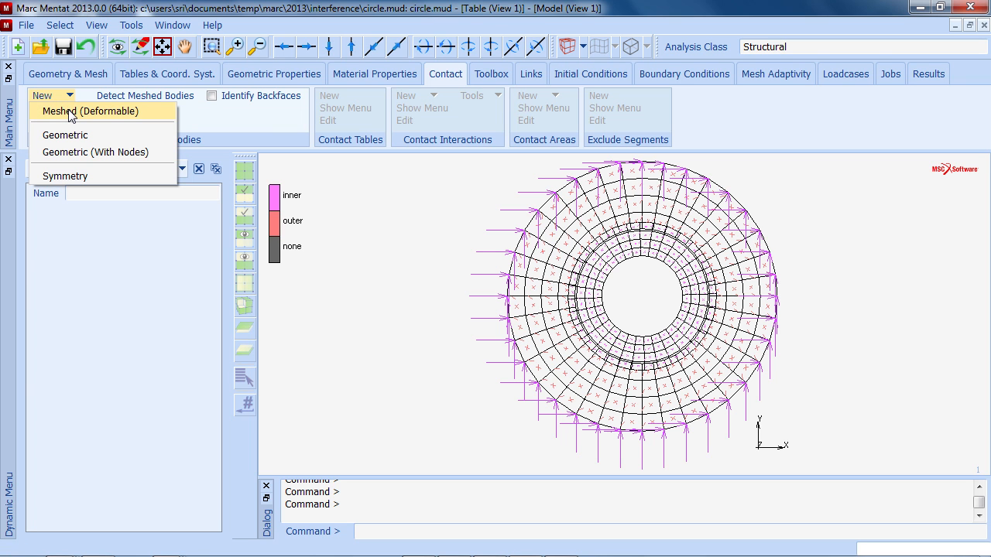
click(69, 112)
drag(109, 191, 44, 186)
text(inner)
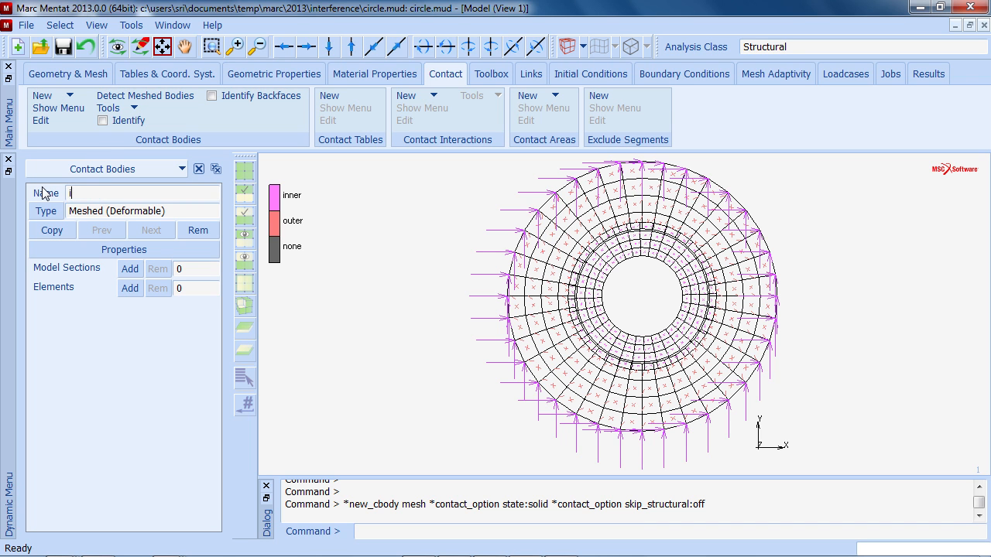
key(Return)
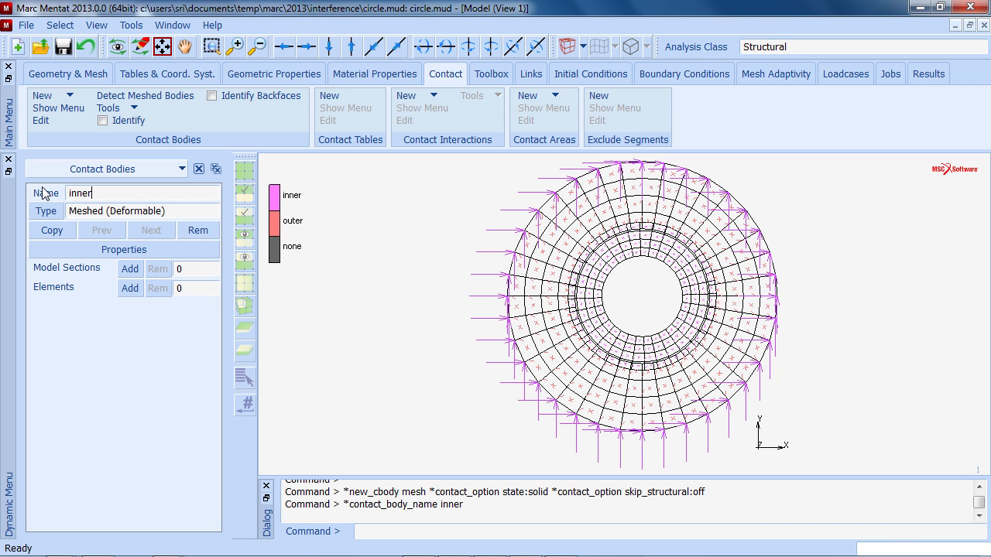
click(130, 288)
click(242, 381)
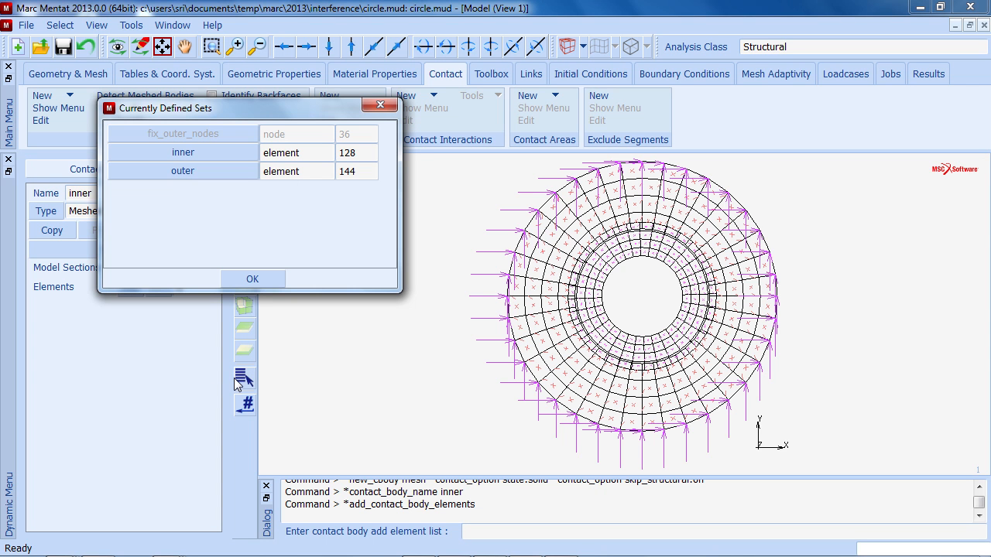
click(209, 155)
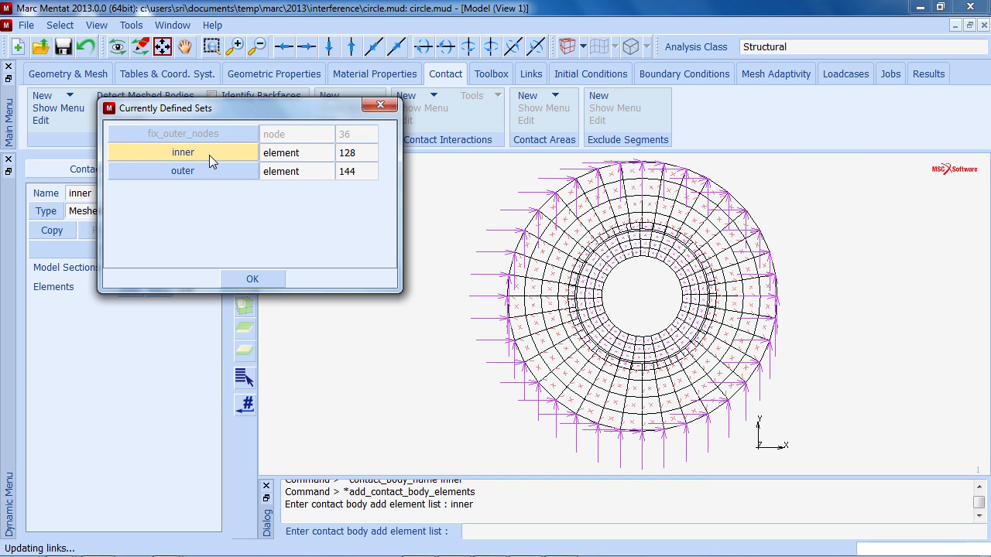
click(252, 279)
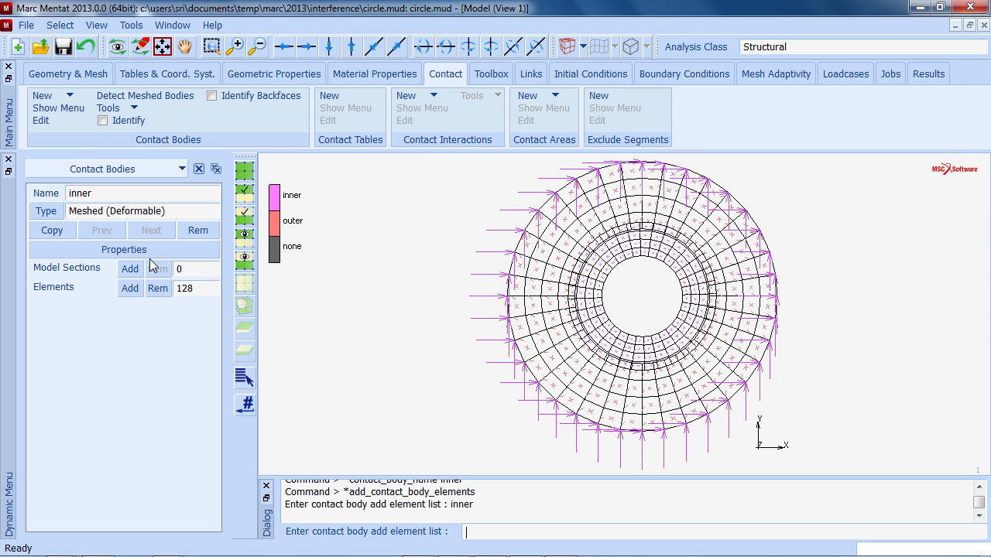
- Create a meshed deformable contact body named outer and add the elements of the outer set to it
click(69, 96)
click(73, 110)
text(outer)
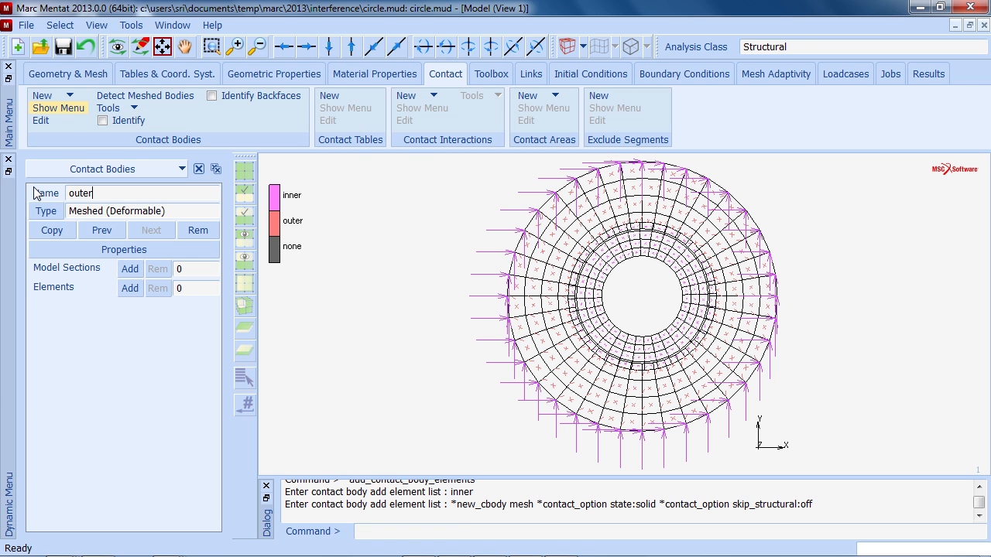
key(Return)
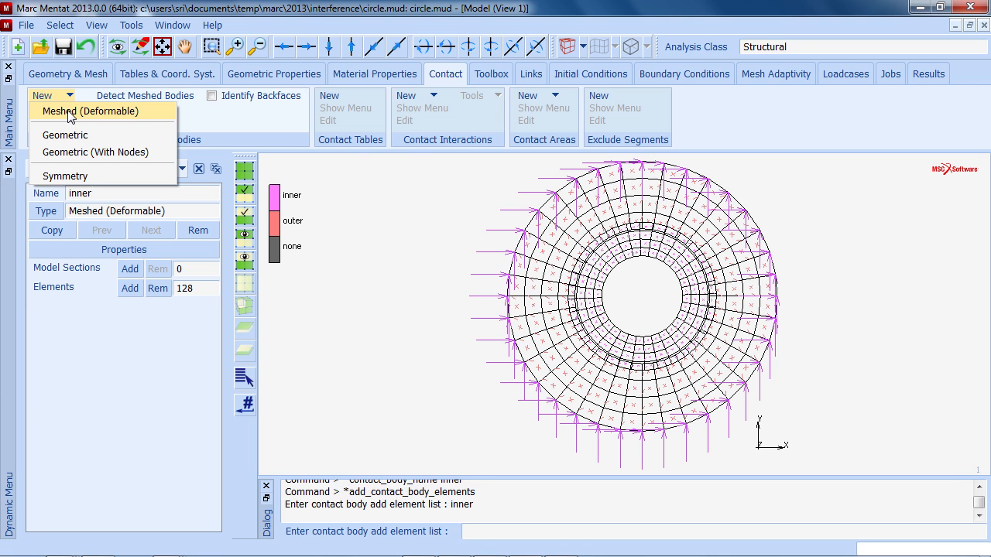
click(130, 288)
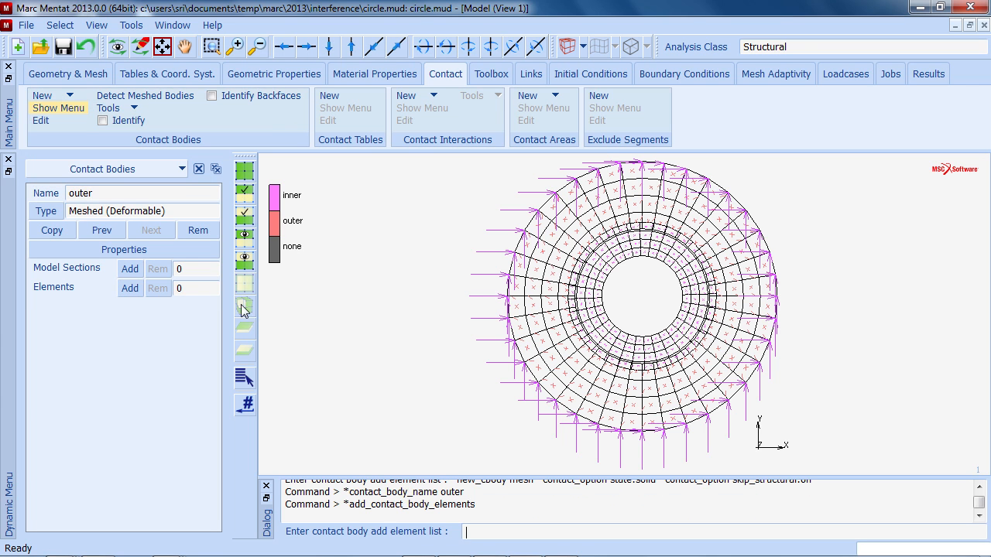
click(246, 378)
click(210, 168)
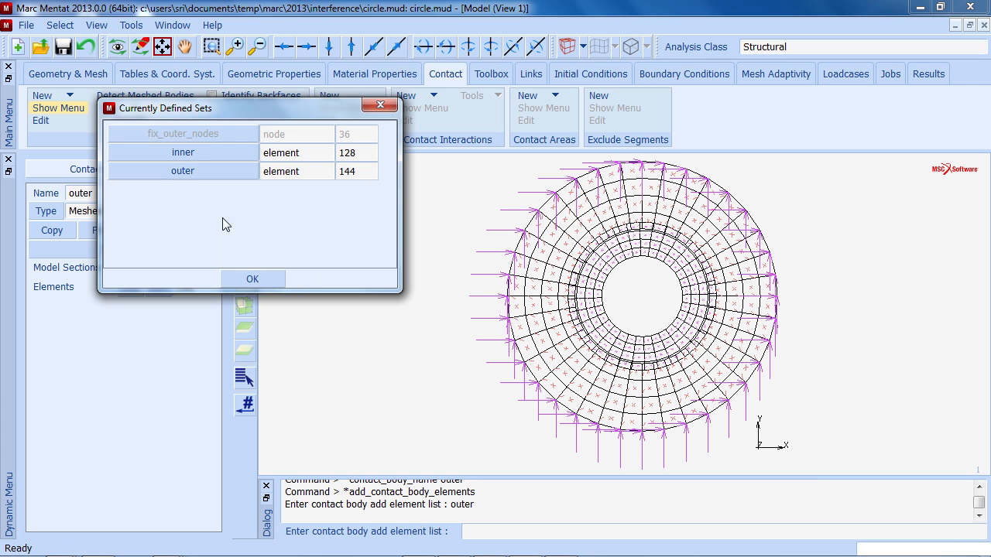
click(246, 277)
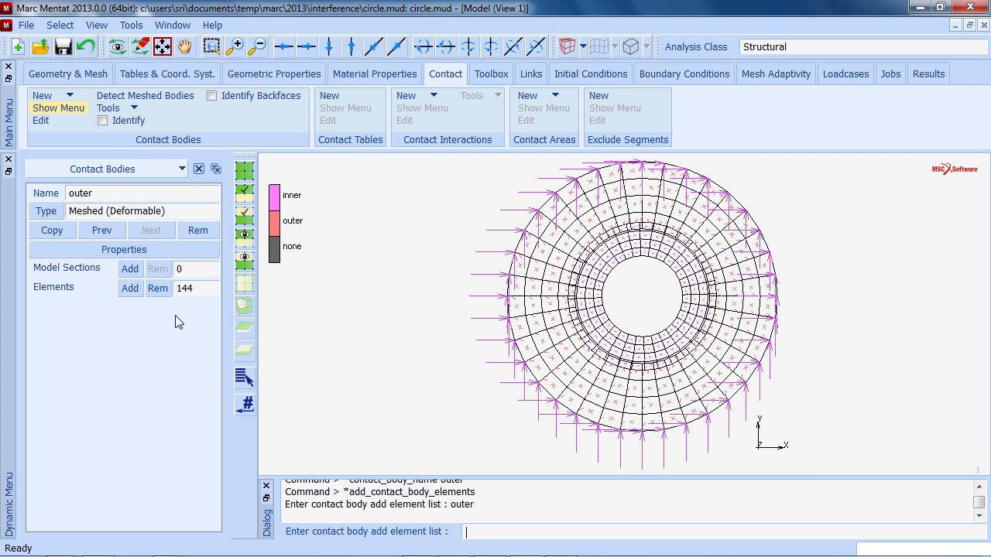
- Create a new contact table with touching as the full default contact between all bodies
click(328, 98)
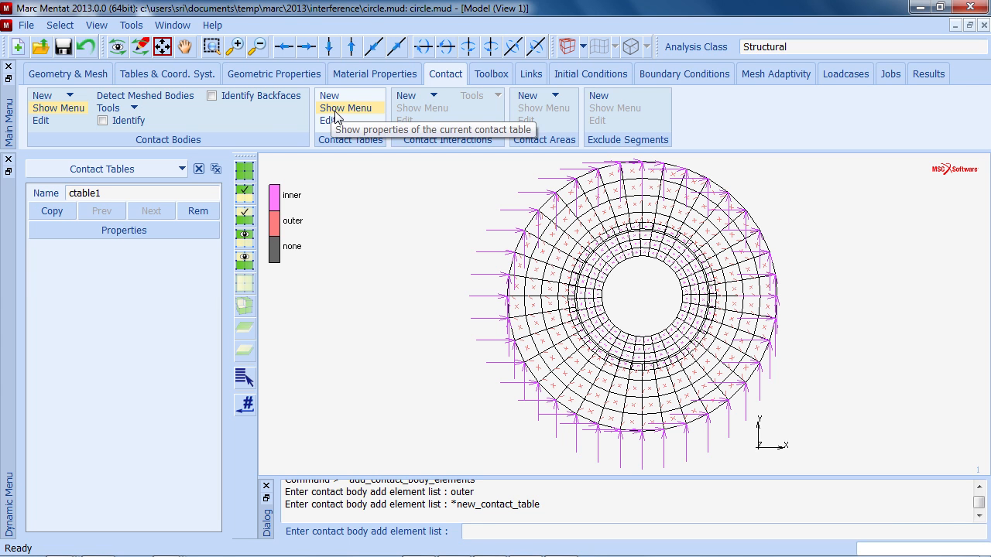
click(153, 232)
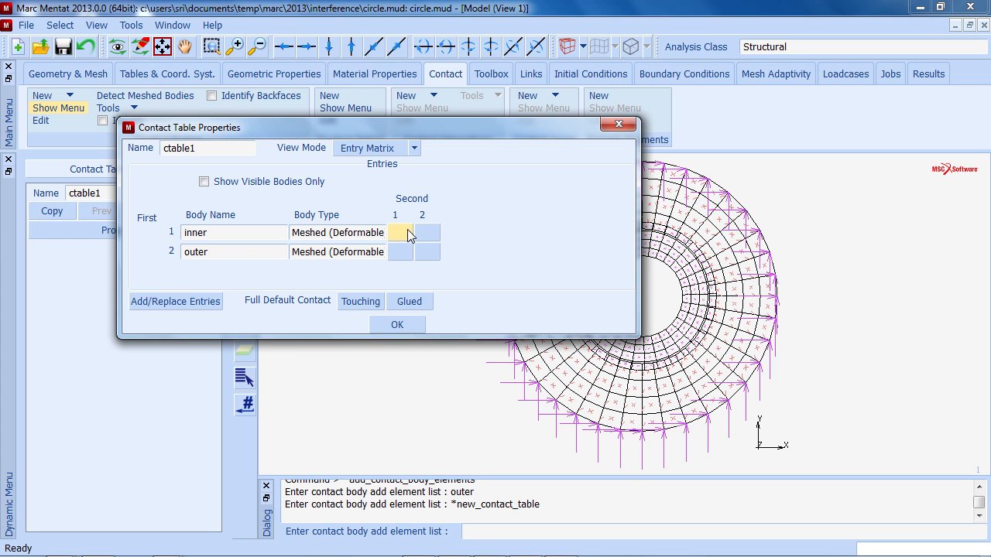
click(363, 301)
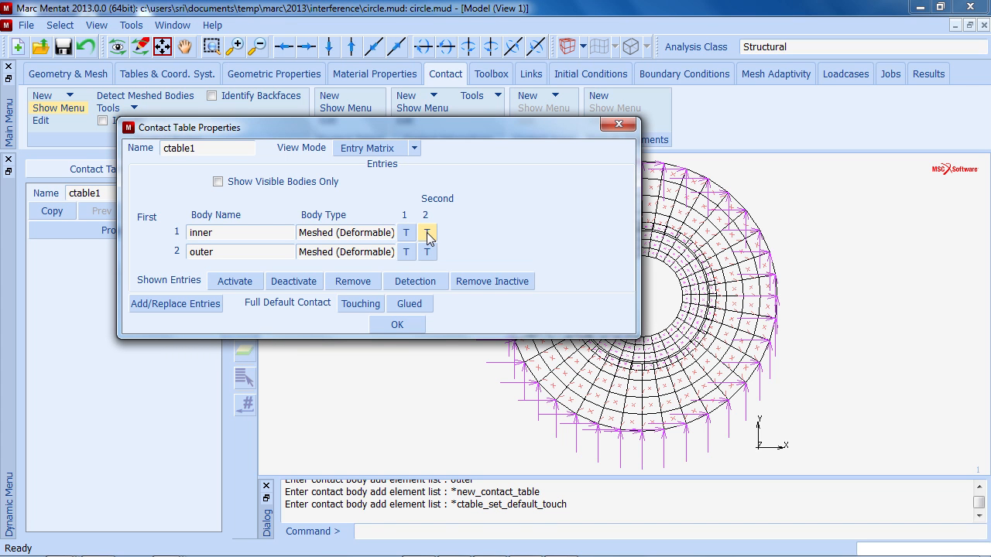
- Enable interference fit for the inner–outer contact table entry
click(427, 232)
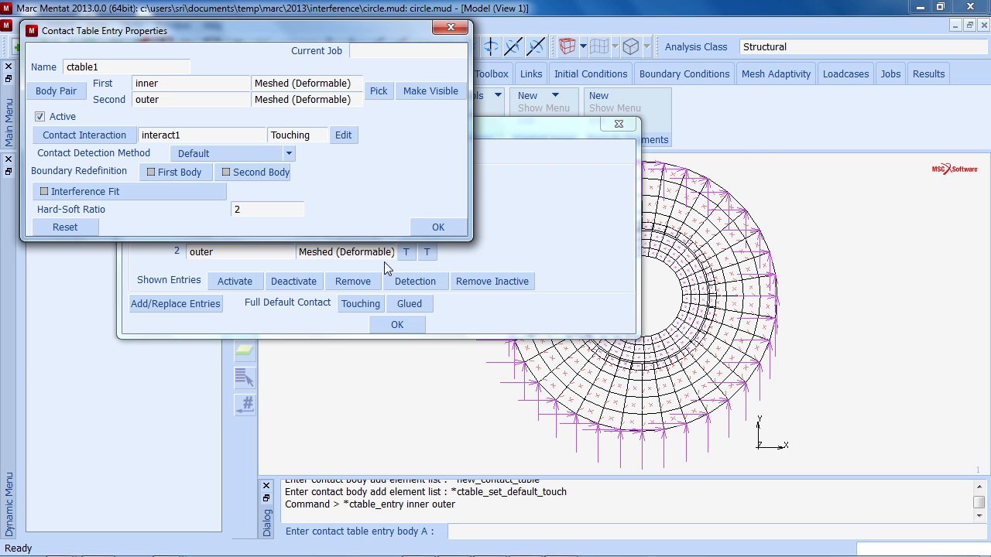
click(119, 190)
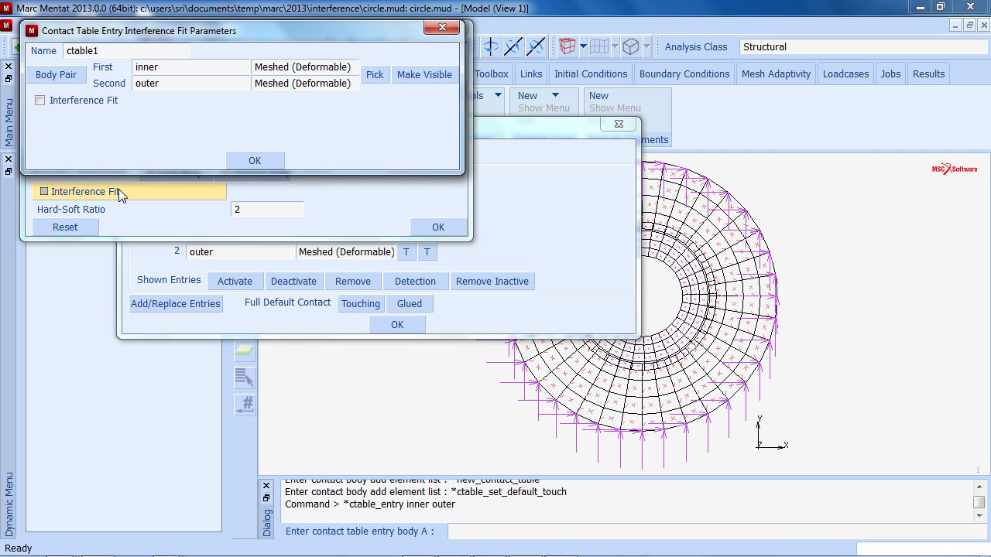
click(40, 101)
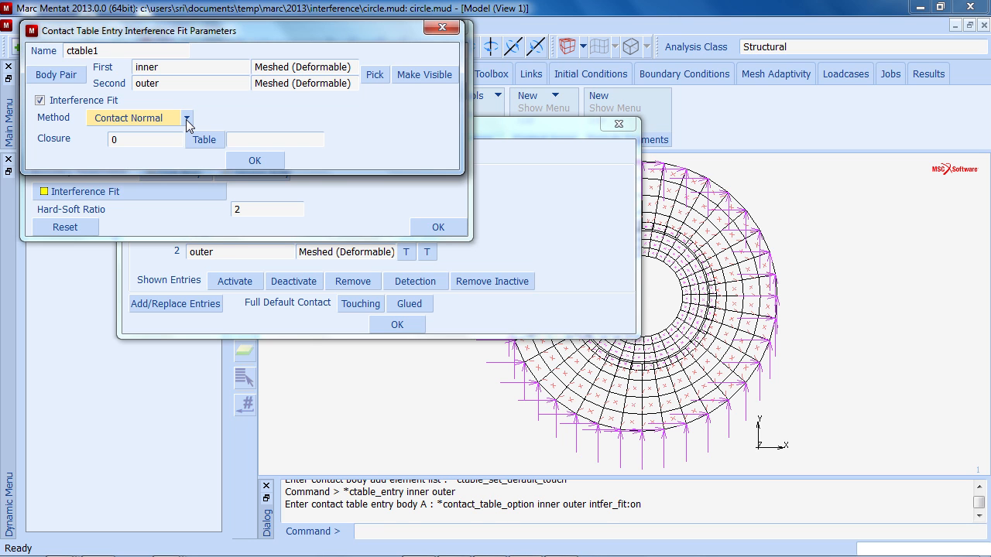
click(186, 119)
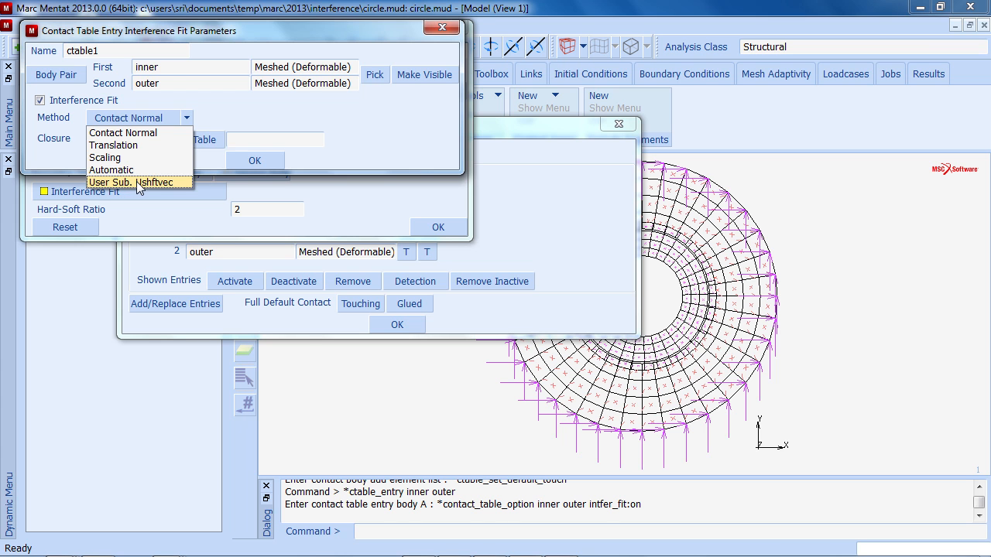
click(258, 162)
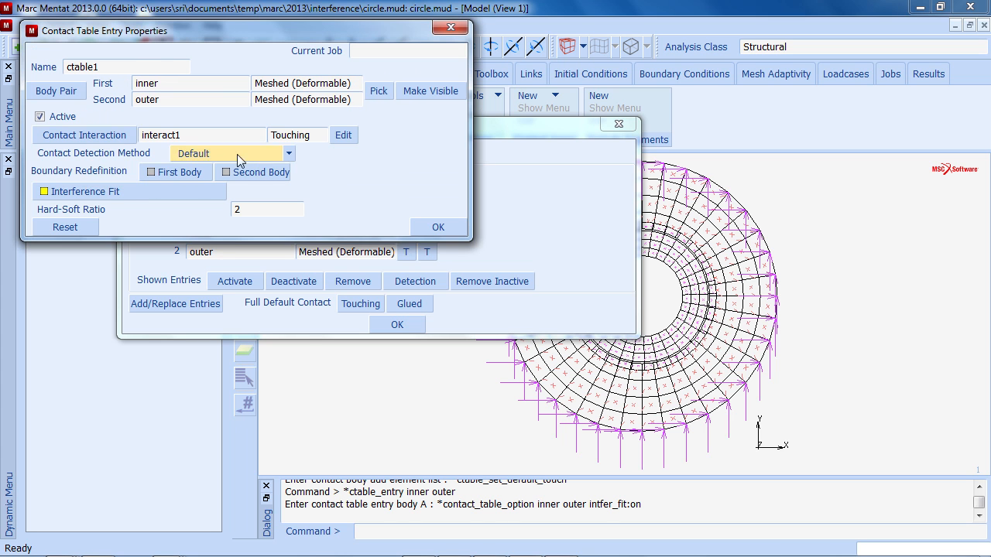
- Set the interference fit closure for the inner–outer pair to -0.06 and confirm the contact table
click(118, 191)
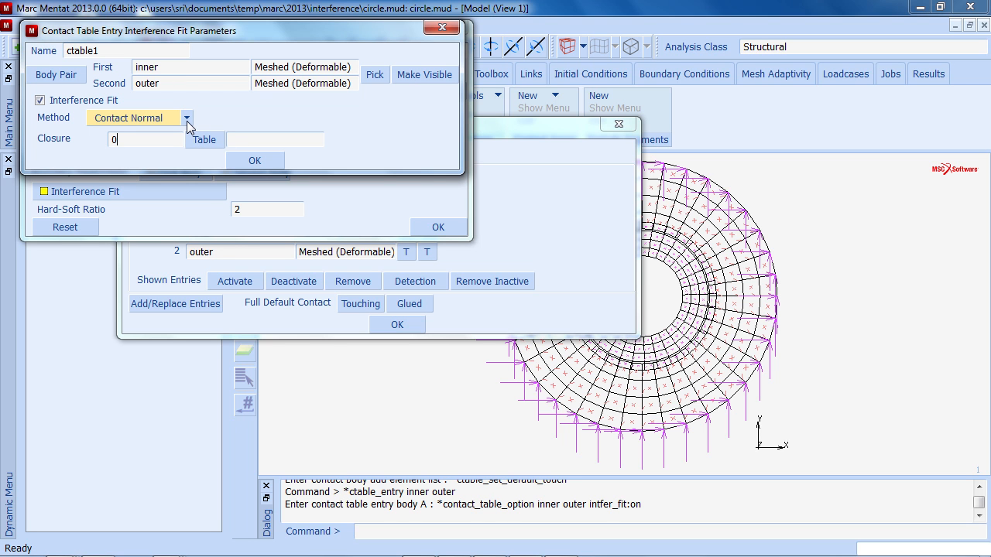
key(BackSpace)
text(-.06)
key(Tab)
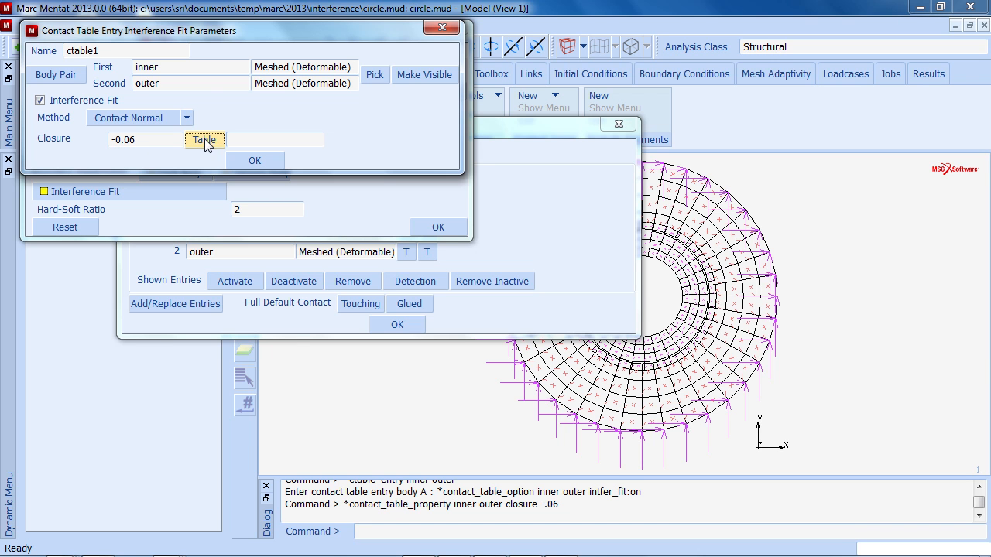
click(254, 159)
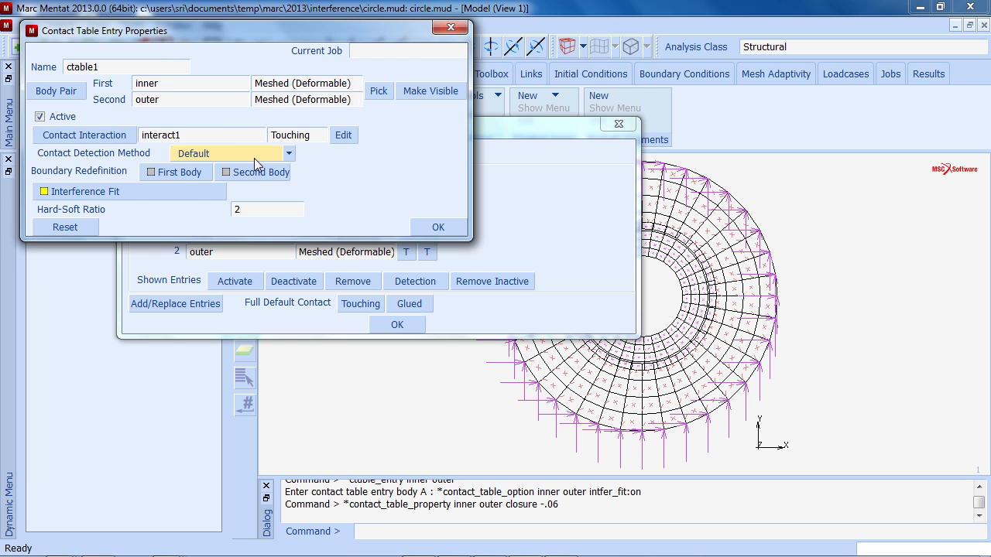
click(438, 226)
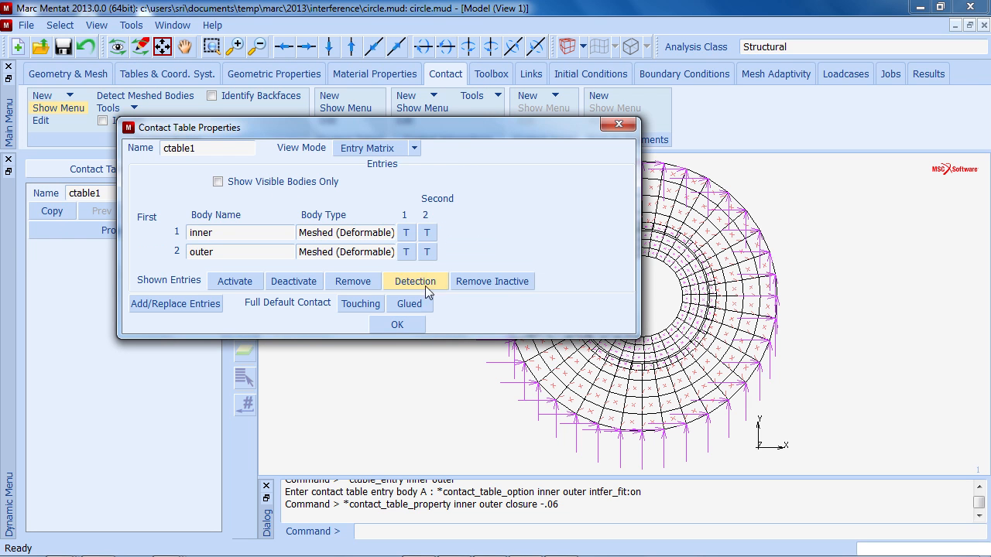
click(397, 324)
- Create a time-based table with data points (0, 1) and (1, 0)
click(151, 77)
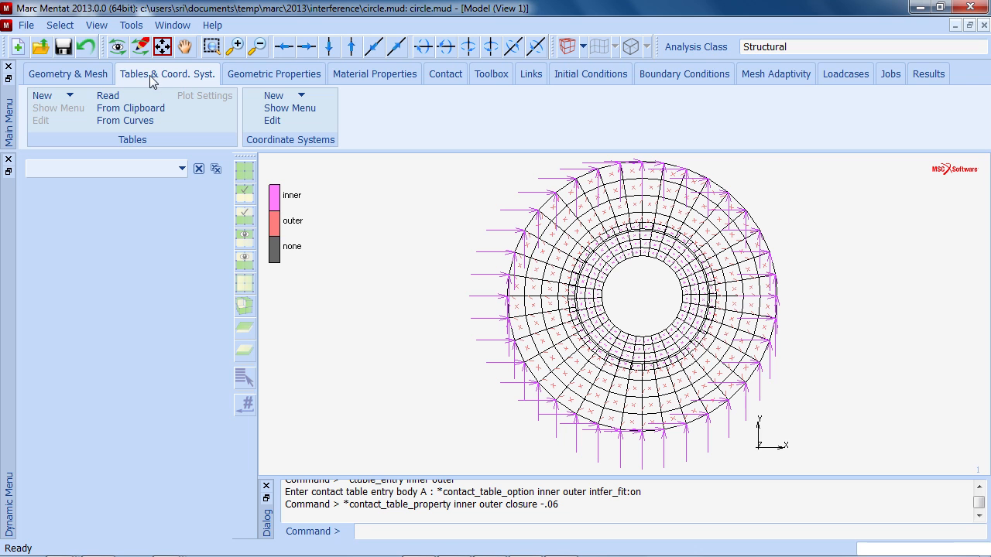
click(70, 96)
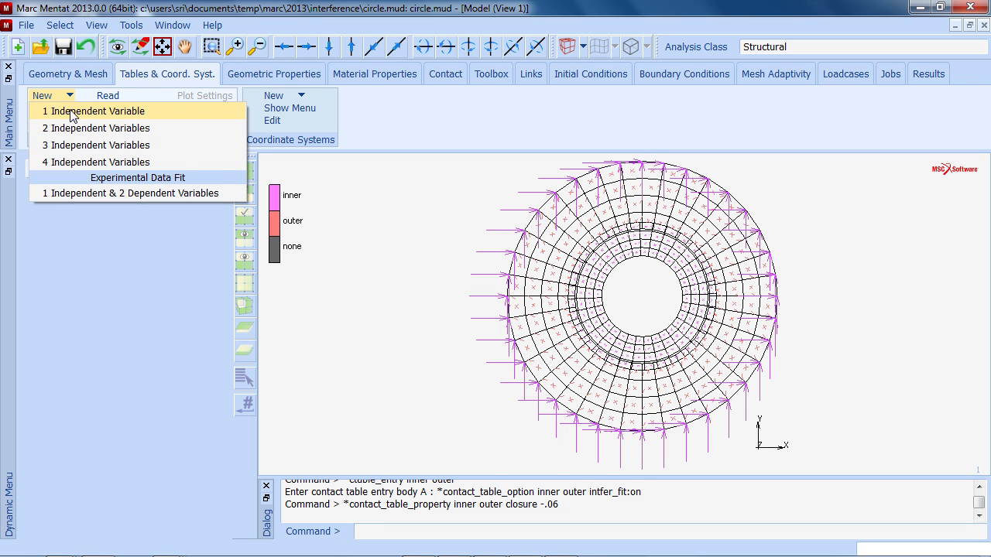
click(70, 112)
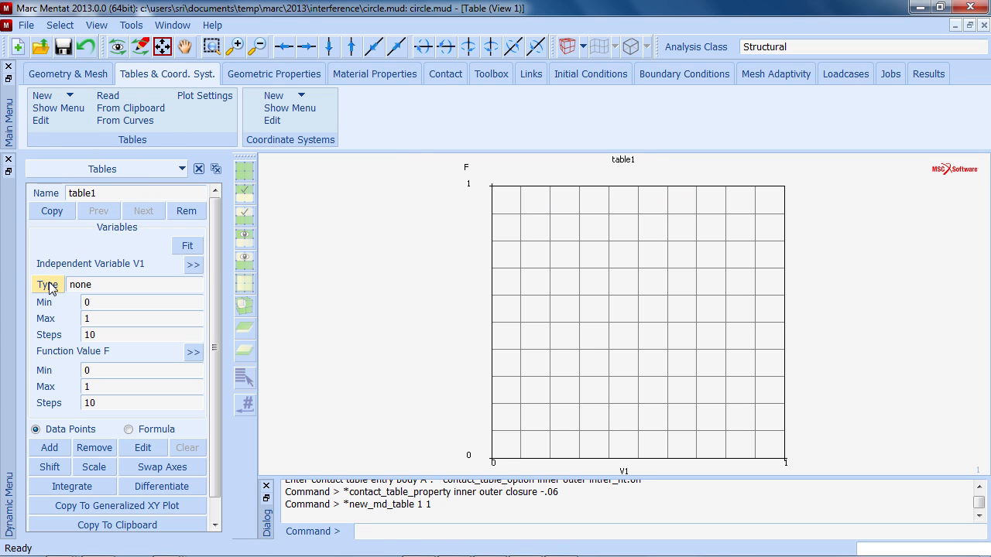
click(48, 285)
click(129, 114)
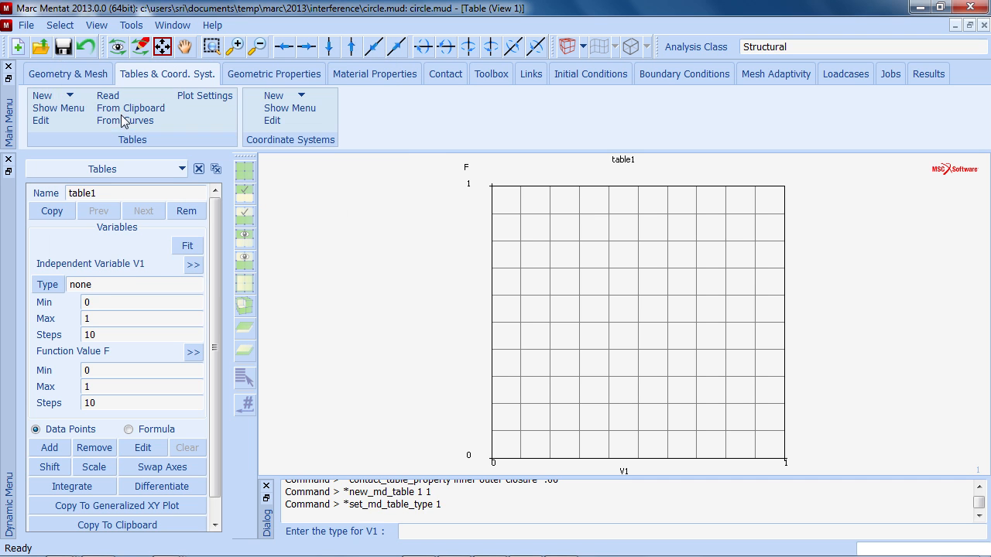
click(49, 447)
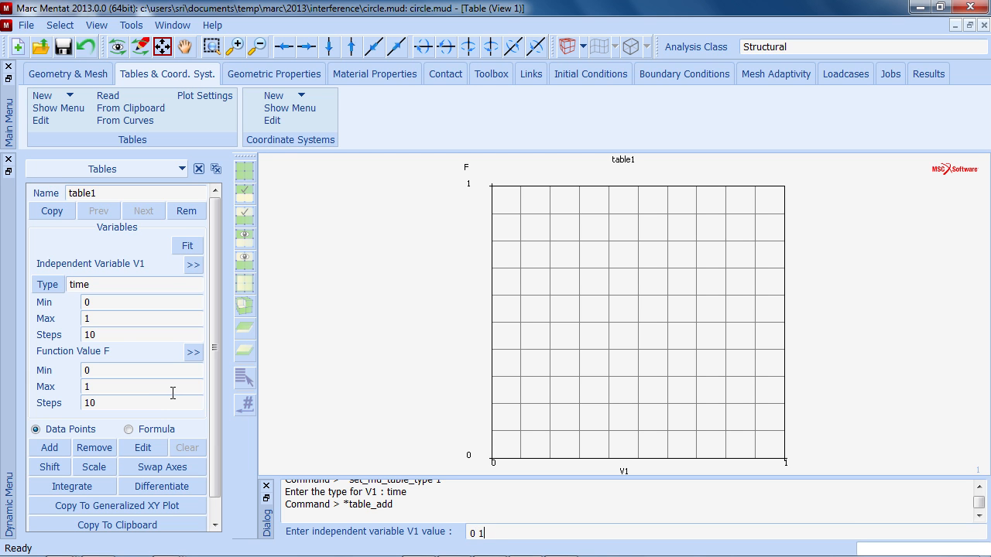
key(Return)
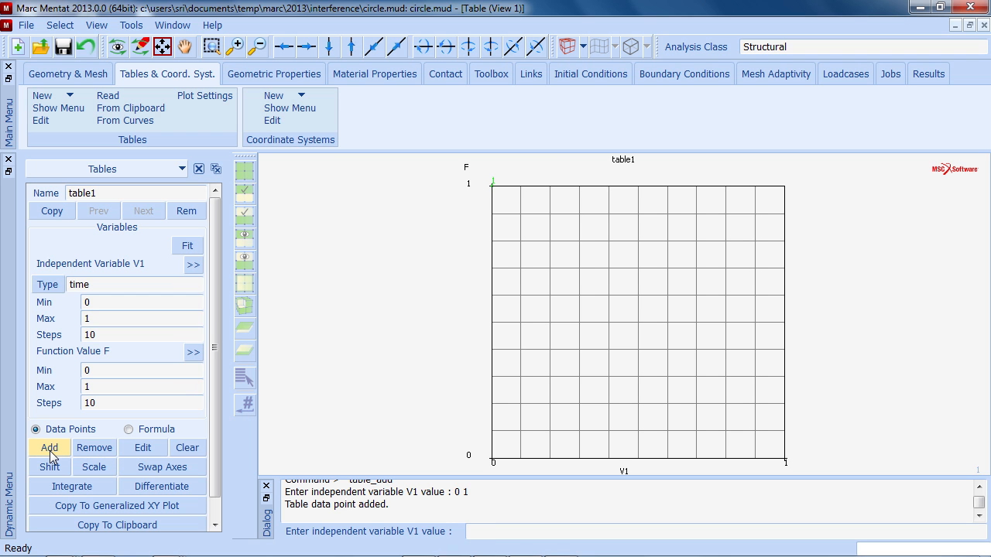
key(Return)
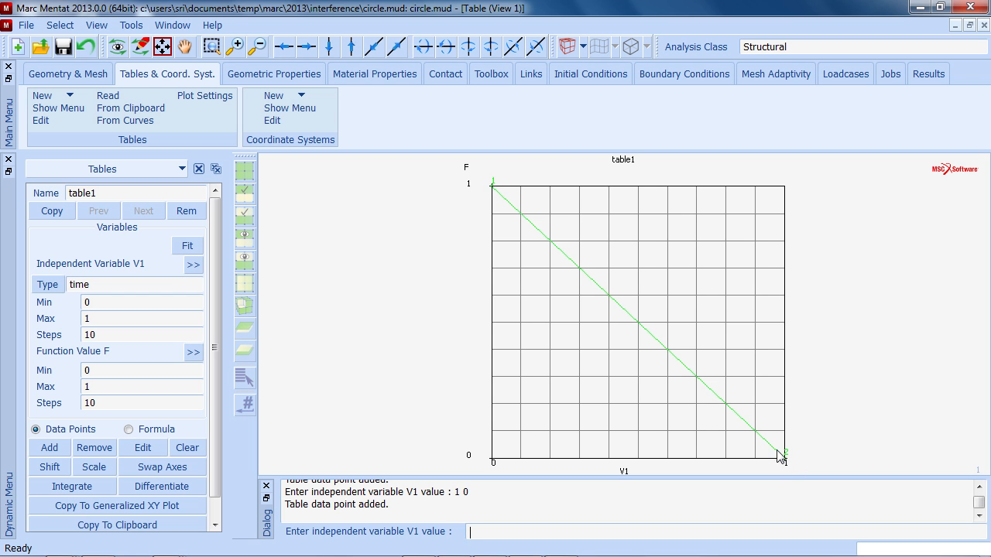
- Assign table1 to the inner–outer interference fit closure and confirm the contact table entry and contact table
click(456, 75)
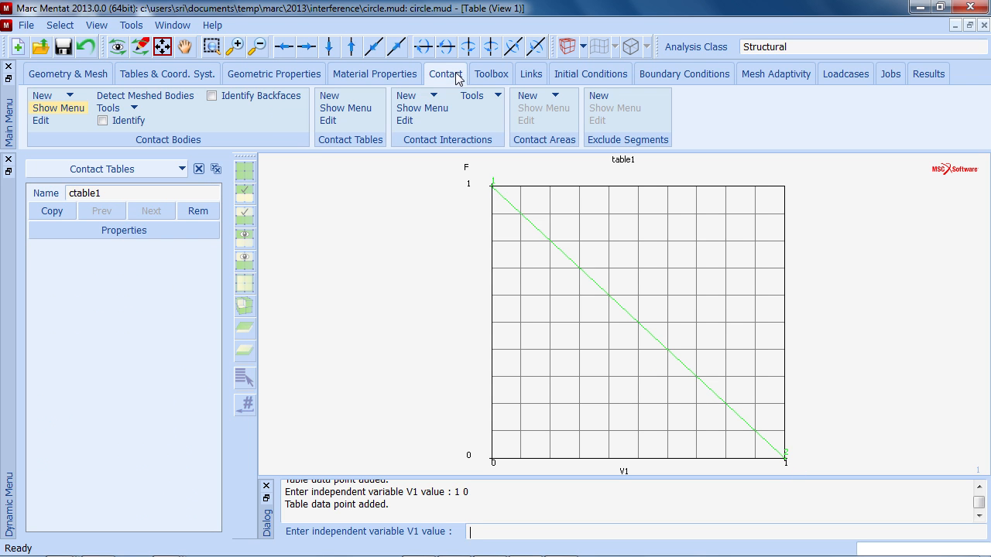
click(77, 233)
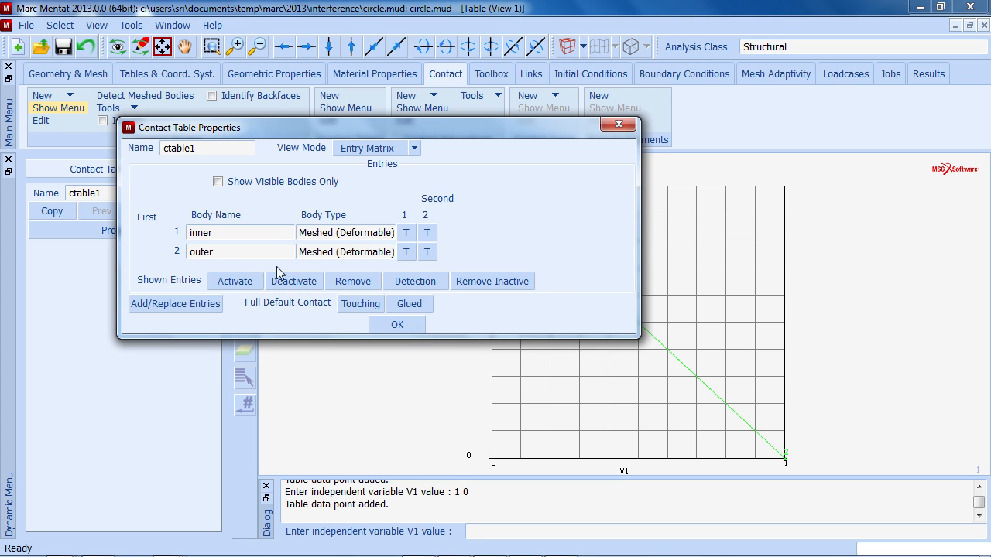
click(427, 234)
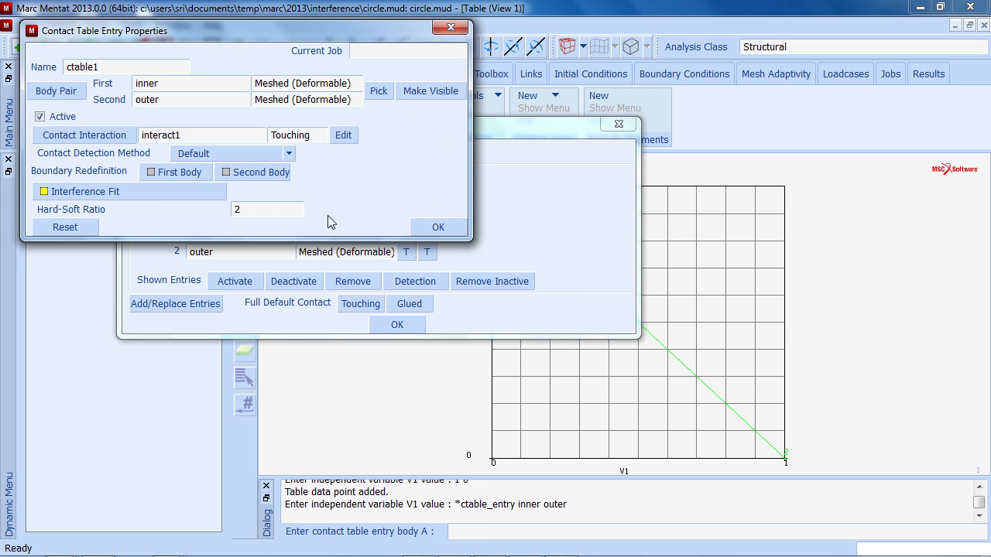
click(154, 192)
click(211, 139)
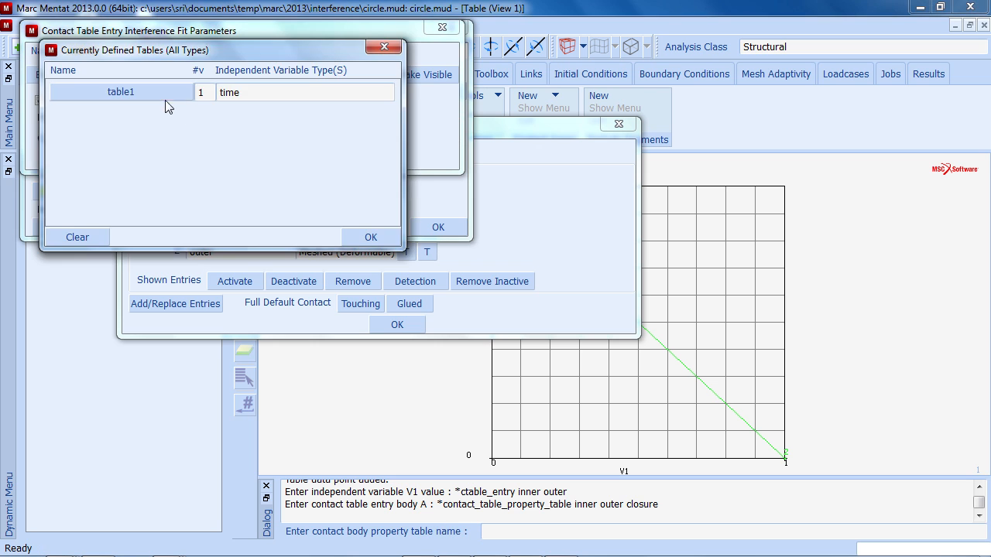
click(160, 95)
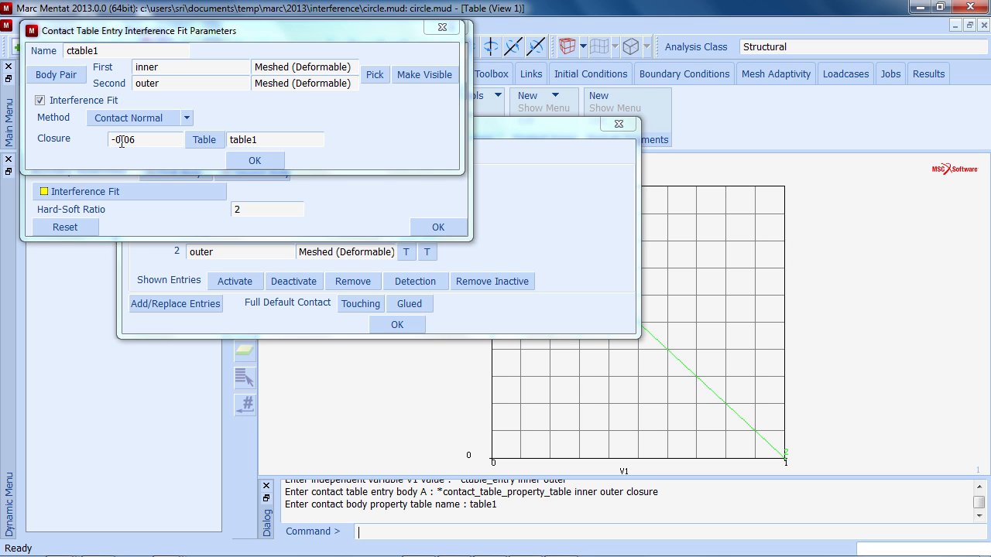
click(252, 161)
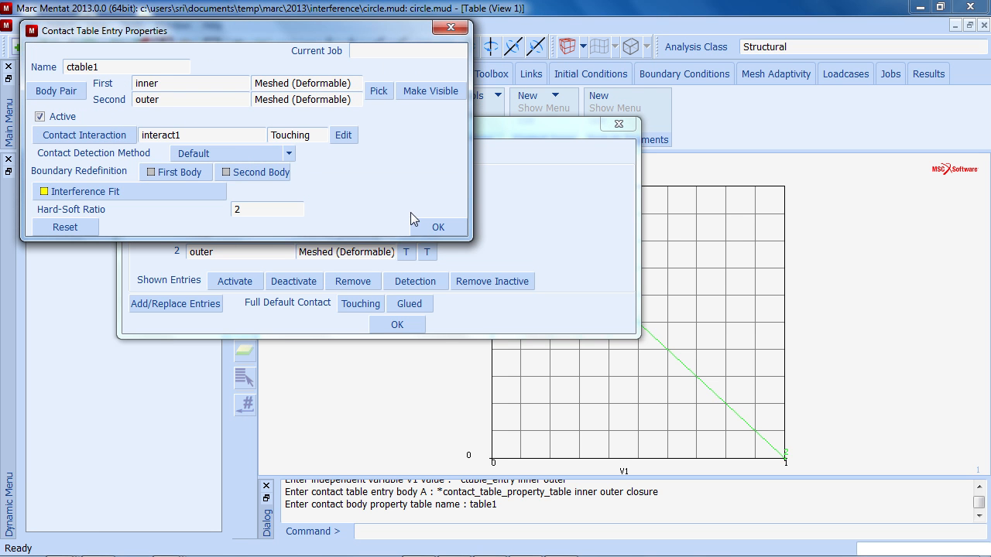
click(433, 229)
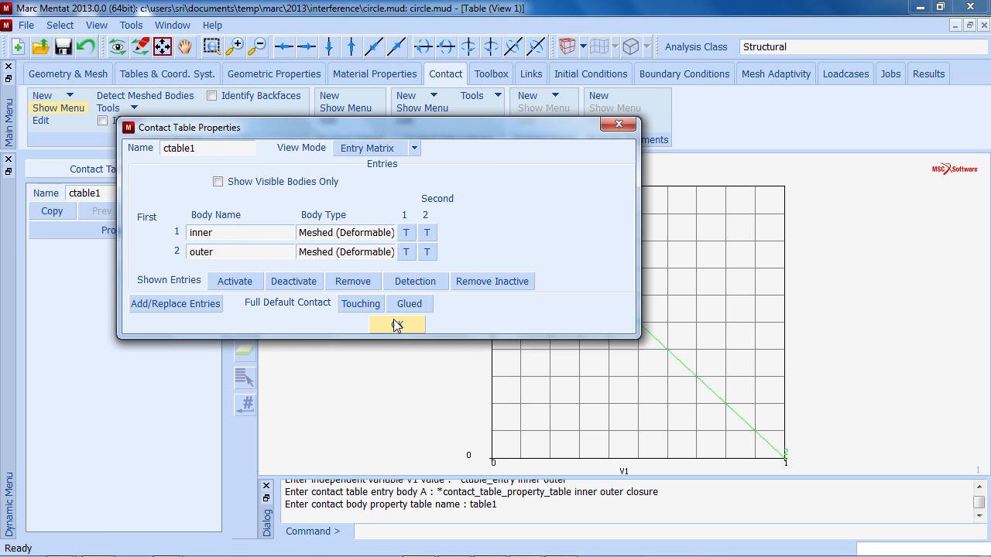
click(390, 325)
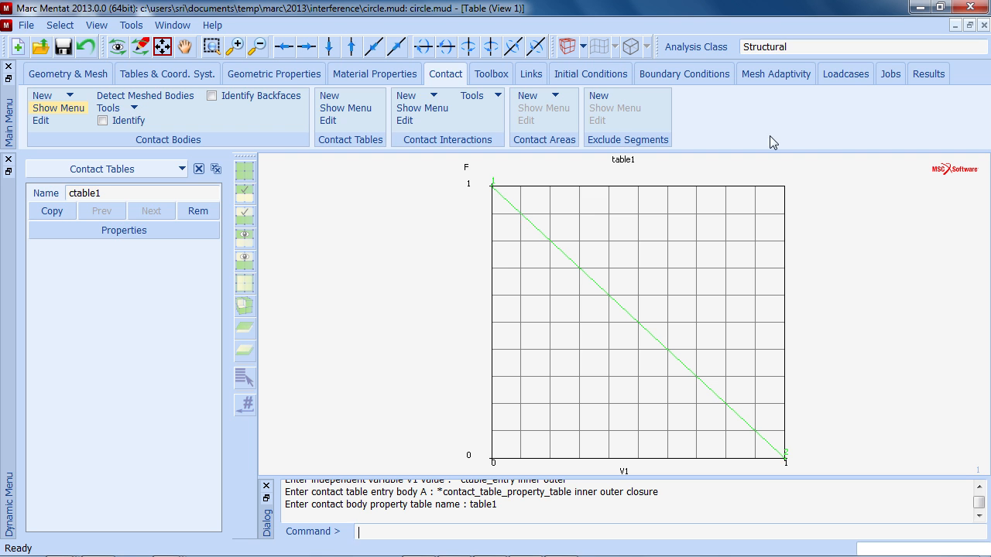
- Create a new static loadcase and activate contact table ctable1 in it
click(848, 73)
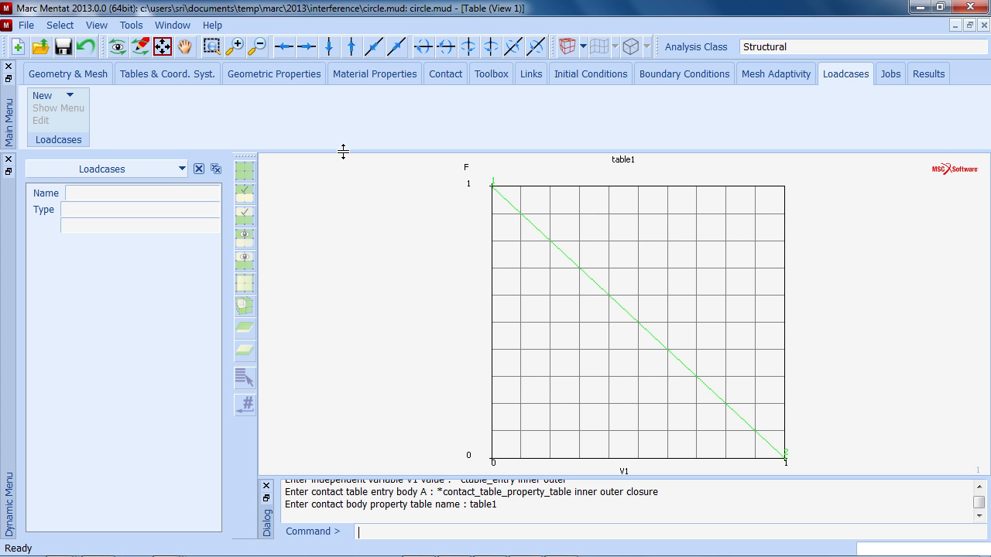
click(68, 96)
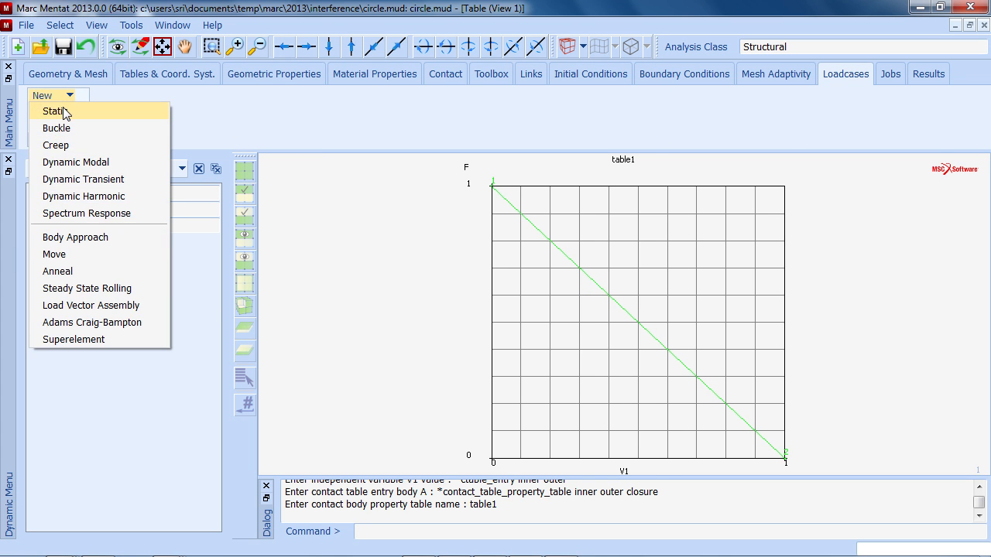
click(66, 112)
click(113, 265)
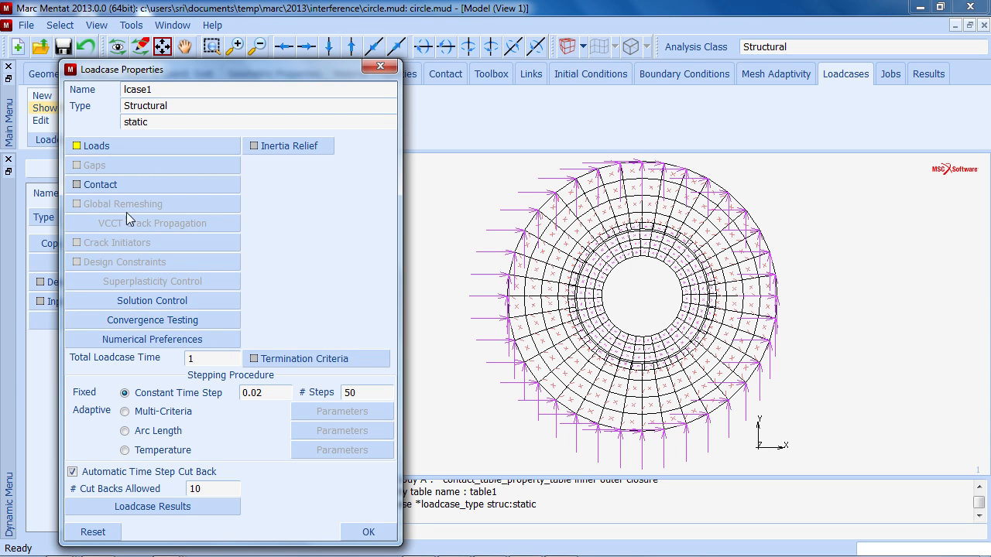
click(119, 186)
click(156, 132)
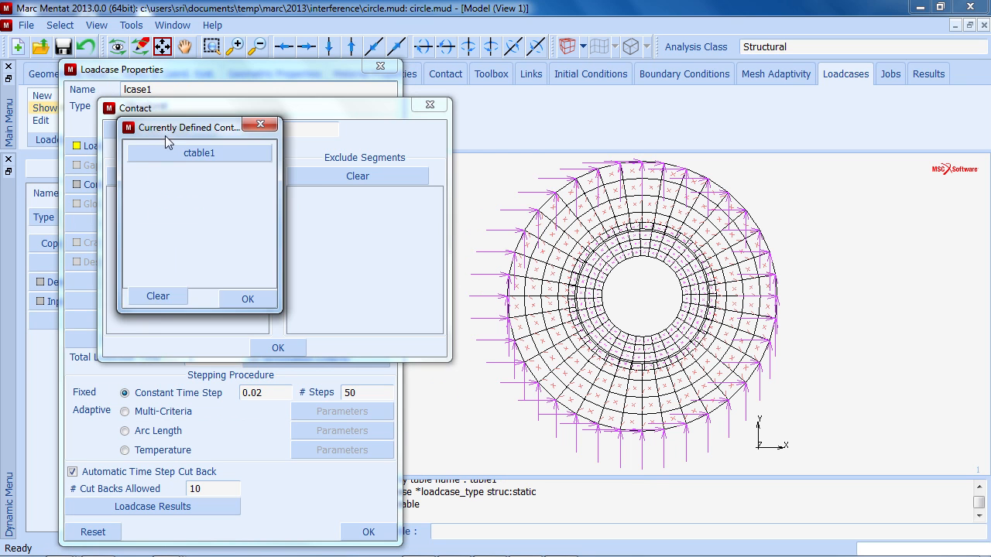
click(176, 154)
click(295, 393)
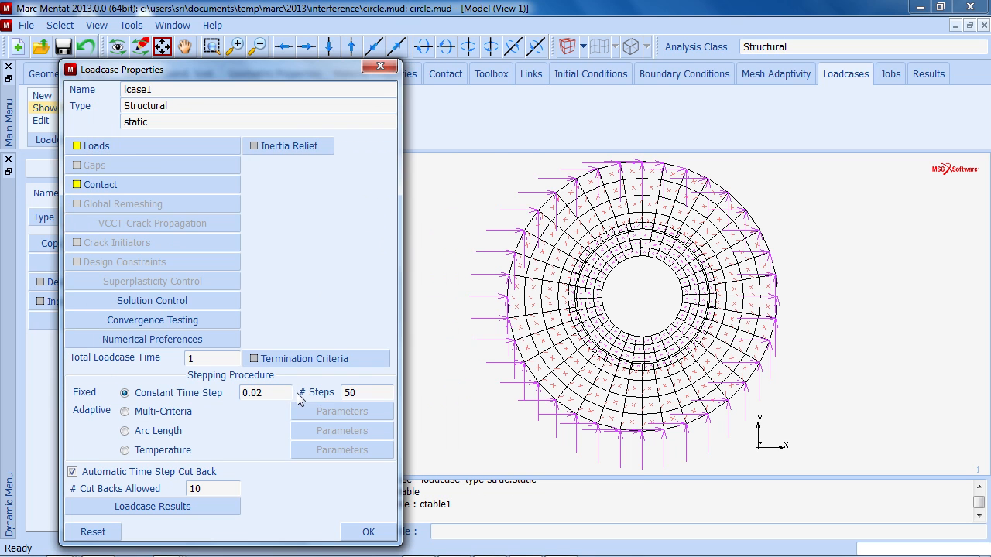
- Set the loadcase's number of steps to 10 and confirm the loadcase properties
drag(362, 393, 292, 393)
text(1)
click(363, 532)
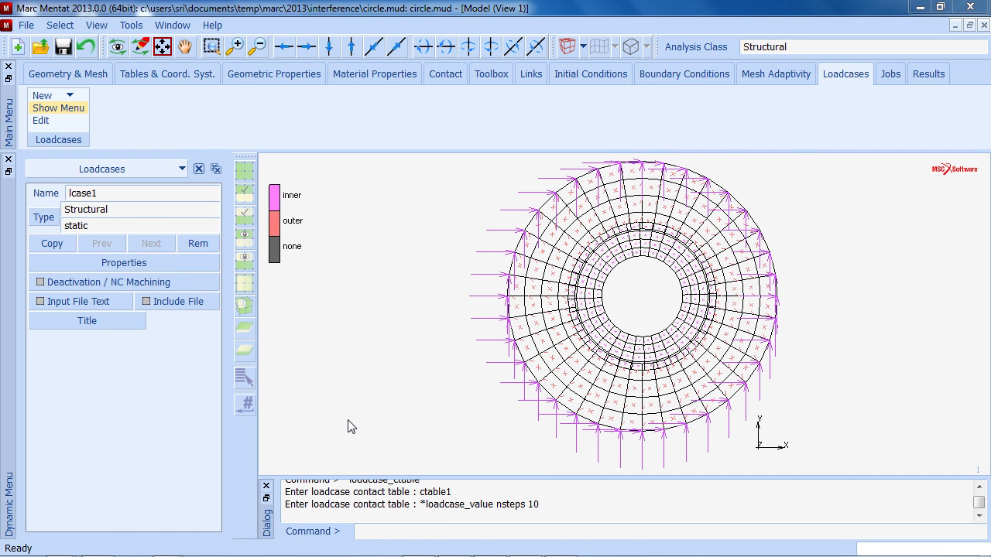
- Create a new structural job and add loadcase lcase1 to it
click(890, 75)
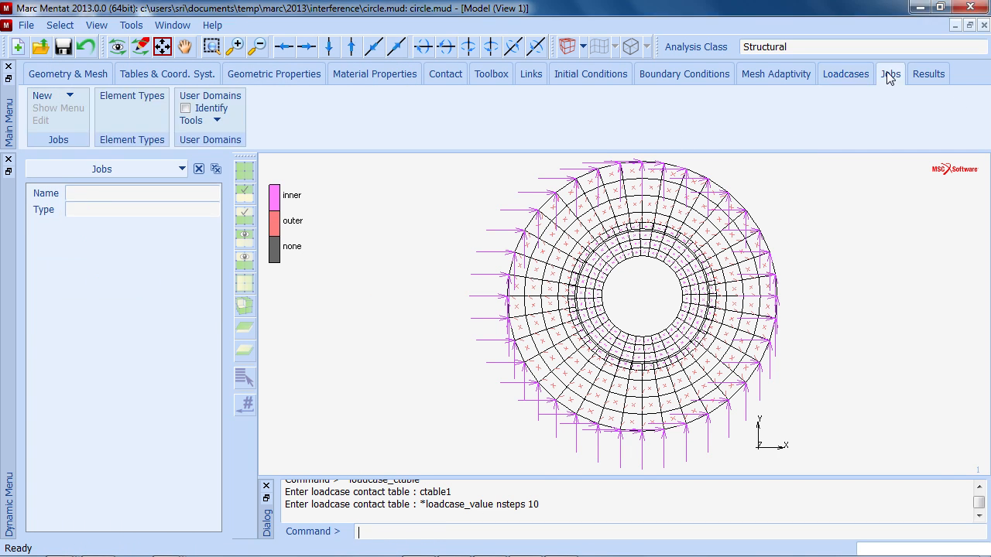
click(68, 97)
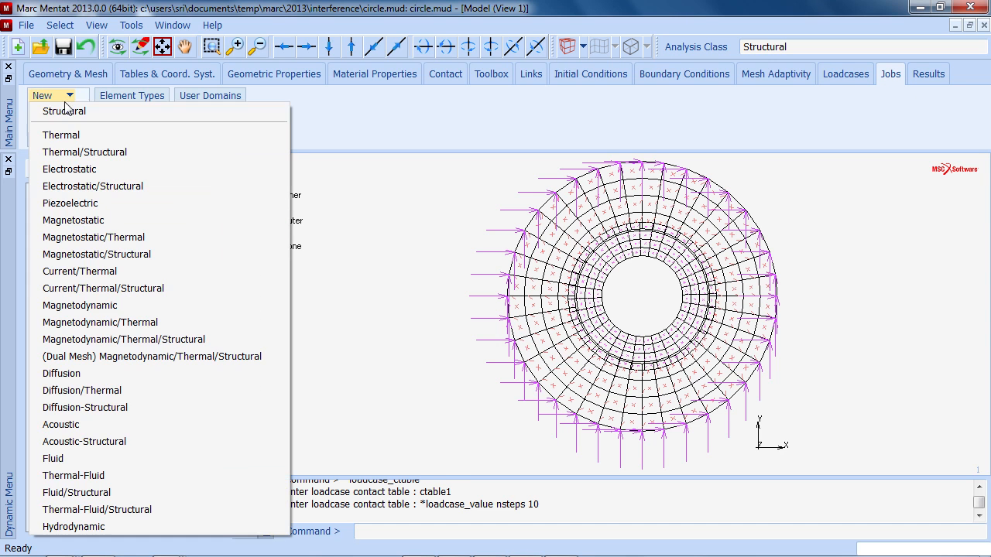
click(66, 110)
click(106, 244)
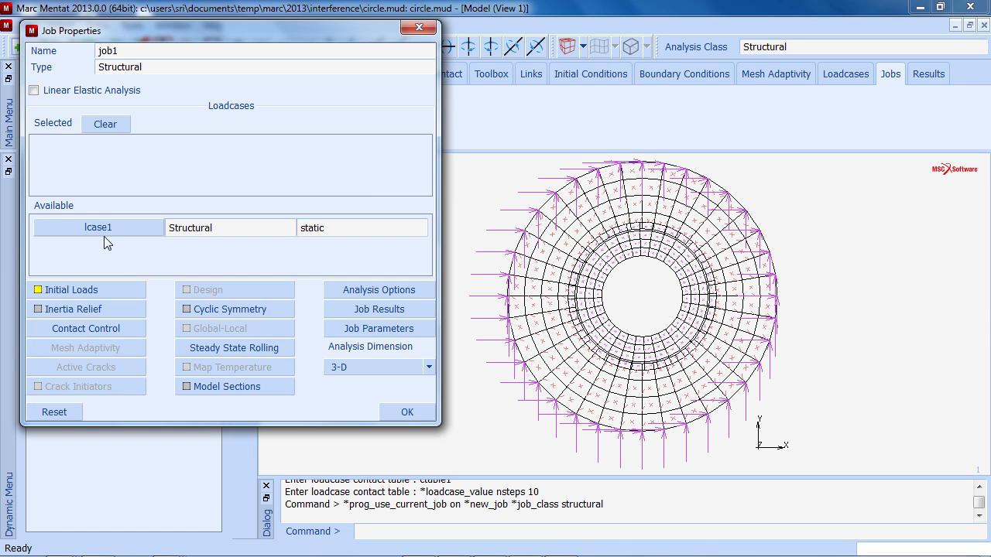
click(111, 227)
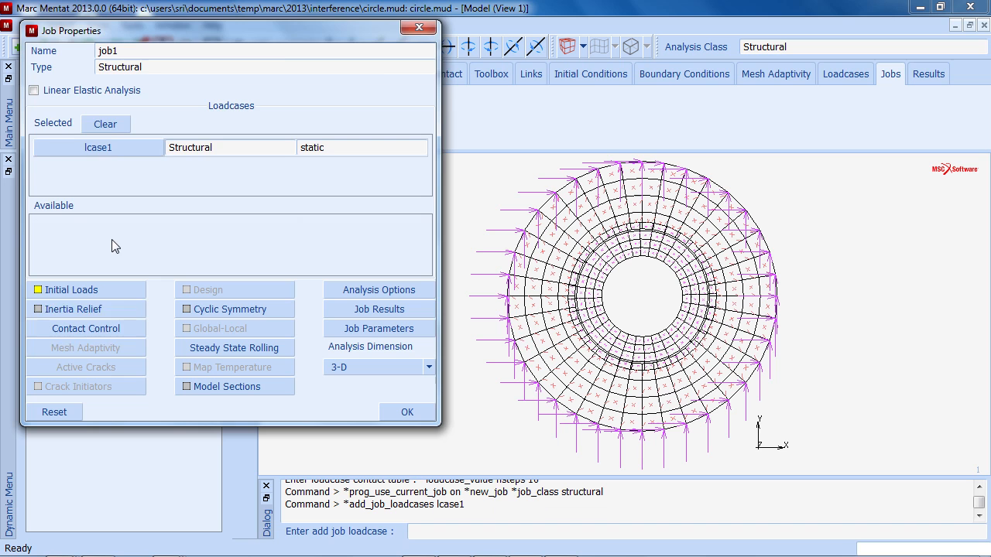
- Set ctable1 as the job's initial contact table in contact control, after reviewing advanced contact control
click(107, 332)
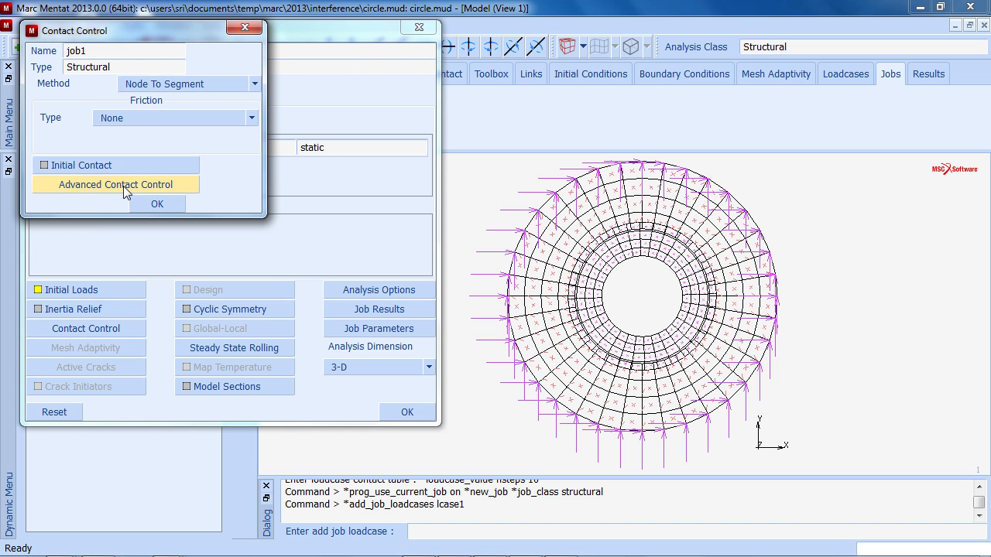
click(123, 186)
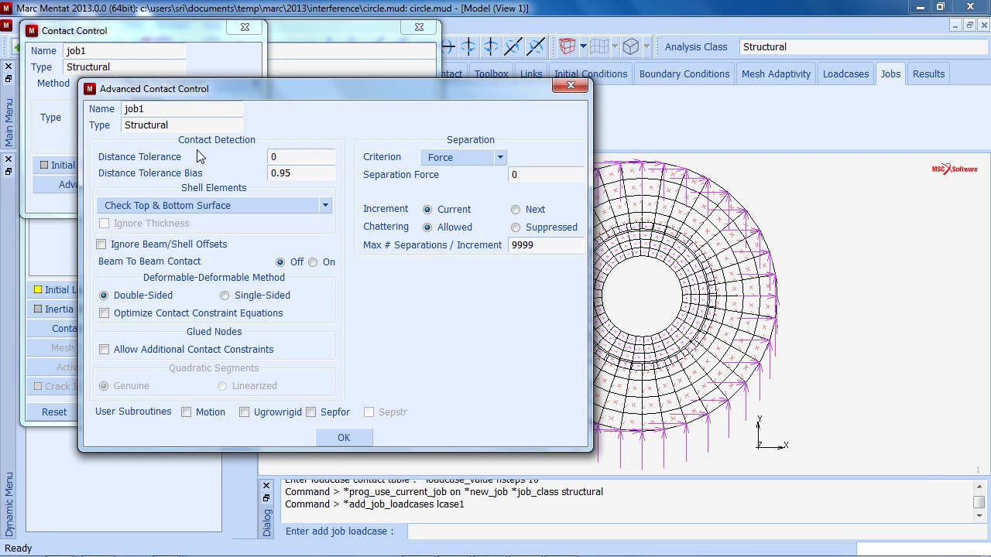
click(343, 437)
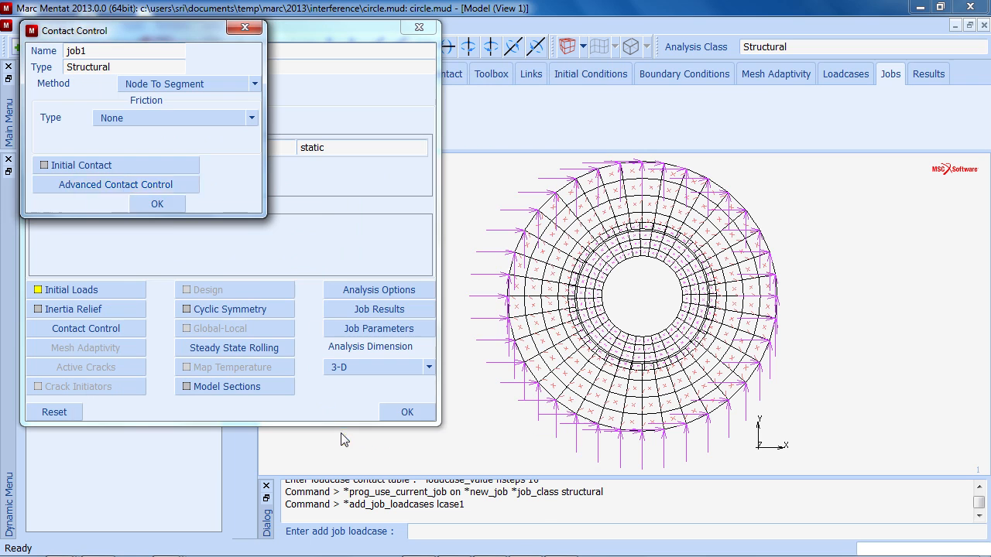
click(149, 165)
click(135, 71)
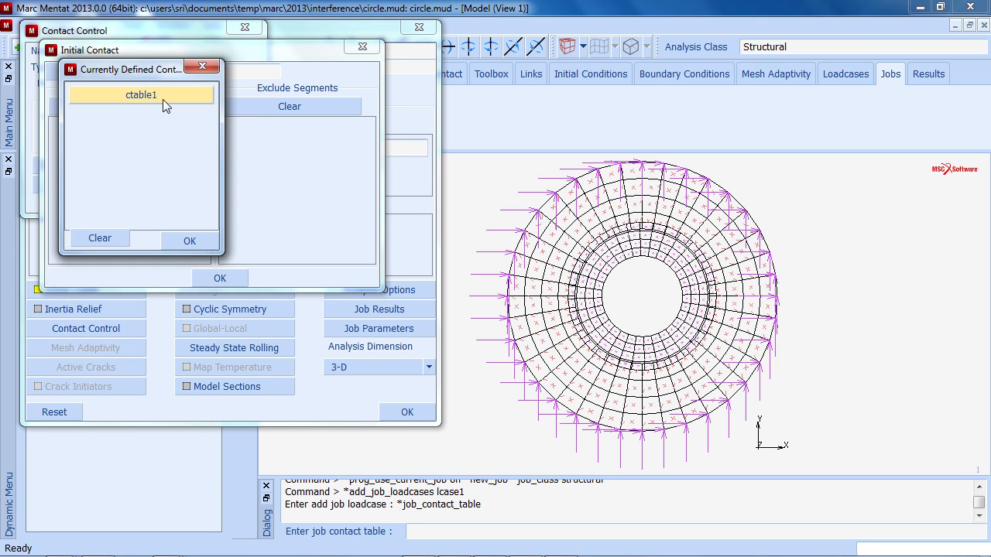
click(162, 99)
click(220, 278)
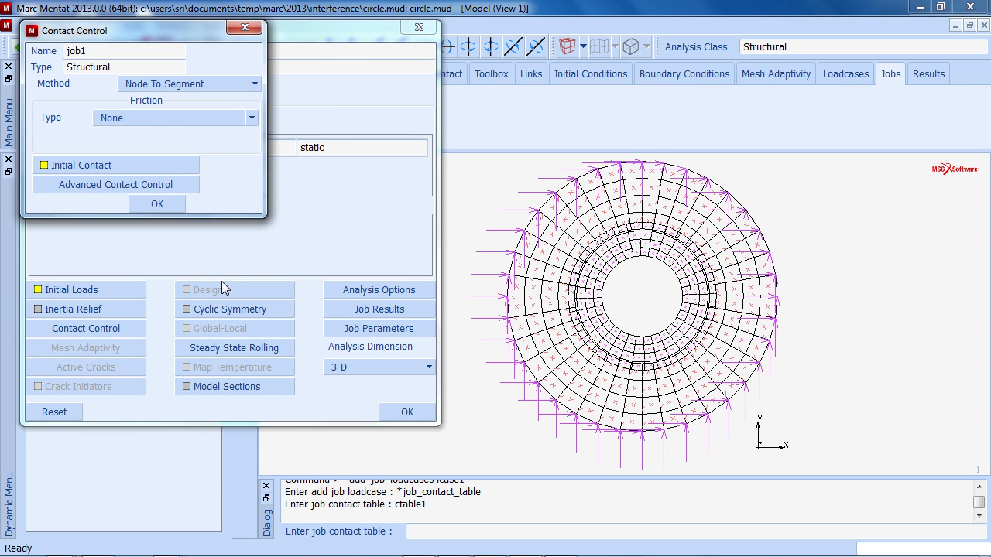
click(158, 204)
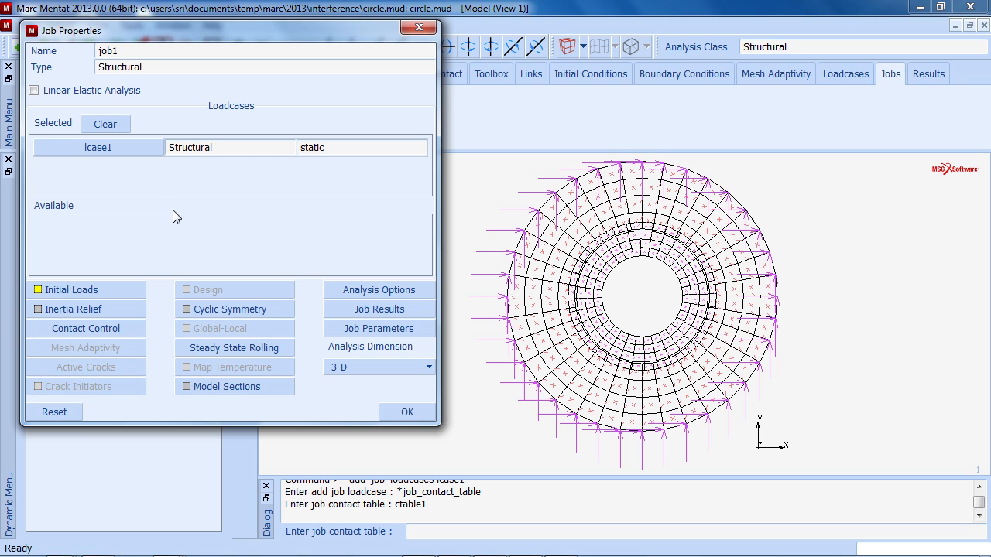
- Switch the job's nonlinear procedure to Large Strain in the analysis options
click(360, 289)
click(193, 127)
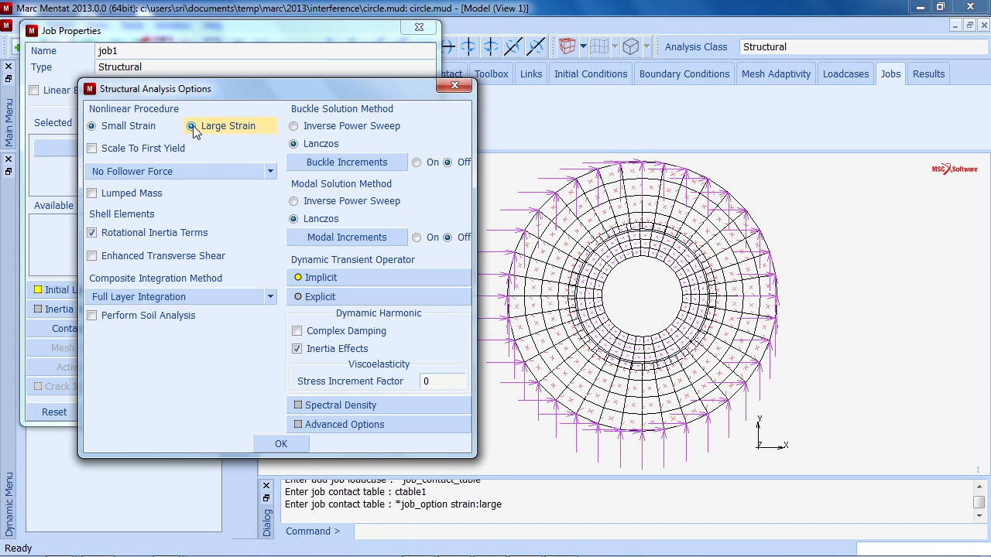
click(281, 443)
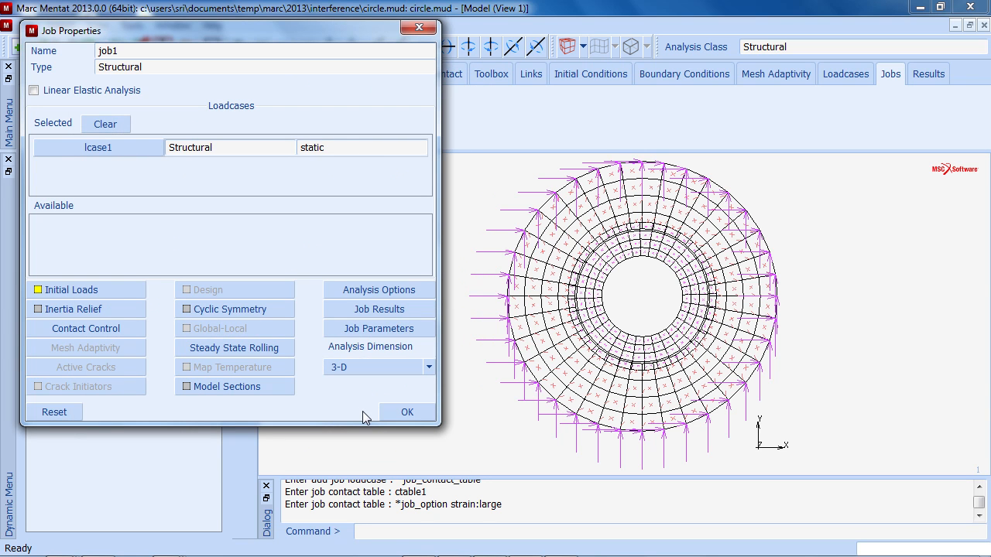
- Add Stress to the job's element tensor results and close the job properties
click(380, 310)
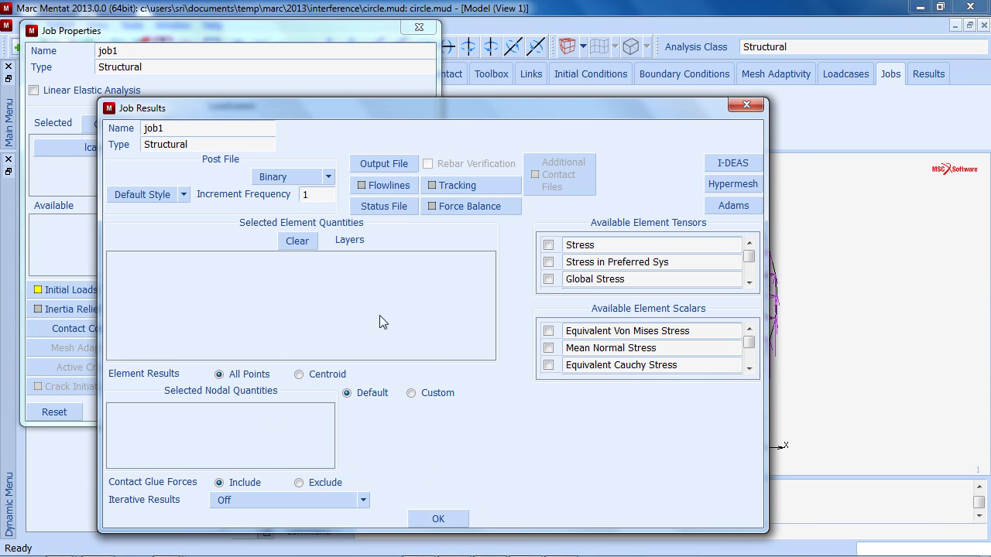
click(548, 244)
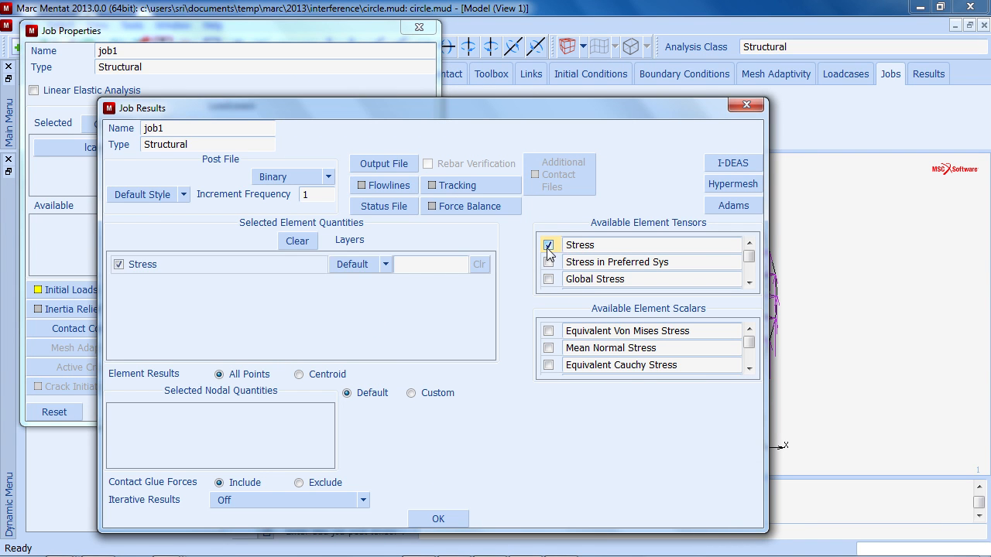
click(438, 518)
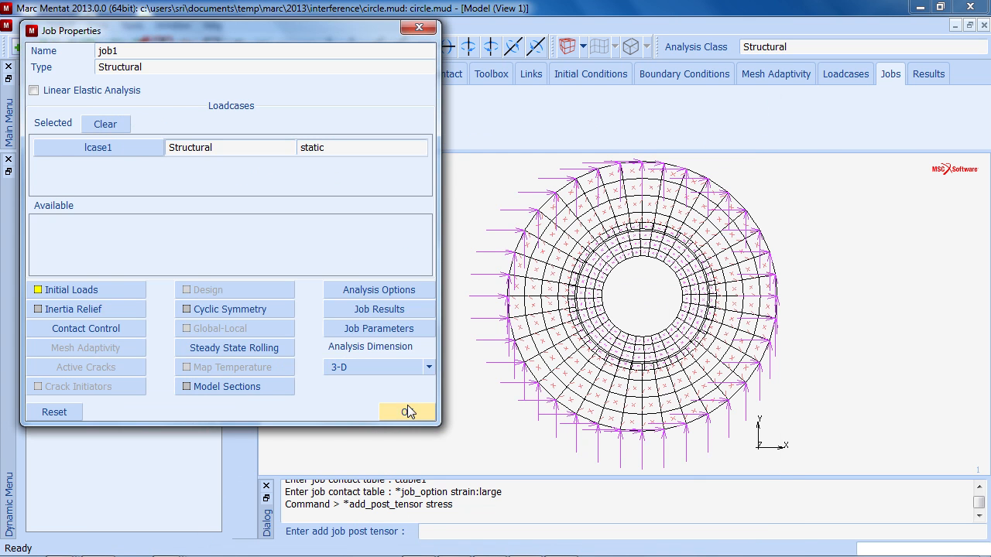
click(407, 405)
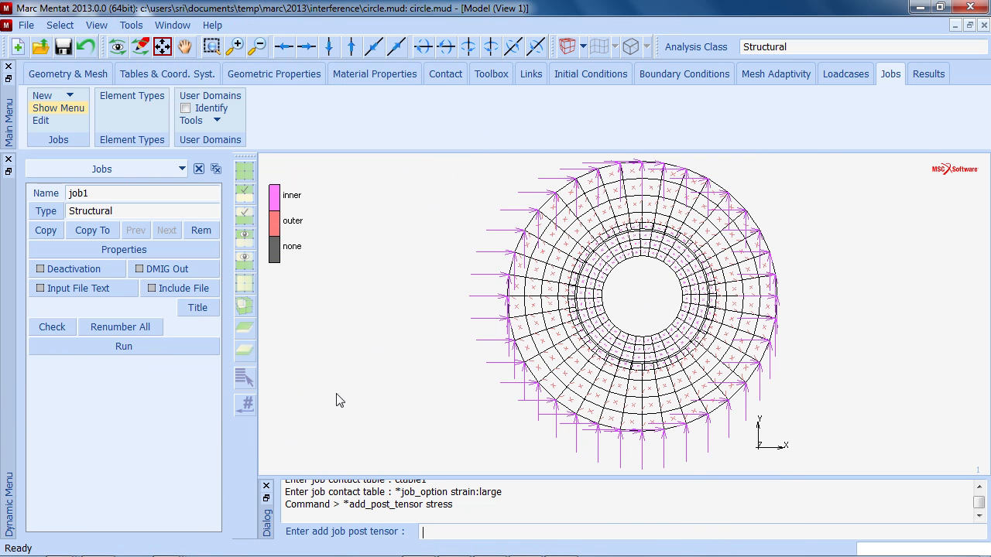
- Assign planar solid element type 11 (plane strain full integration) to all existing elements
click(136, 100)
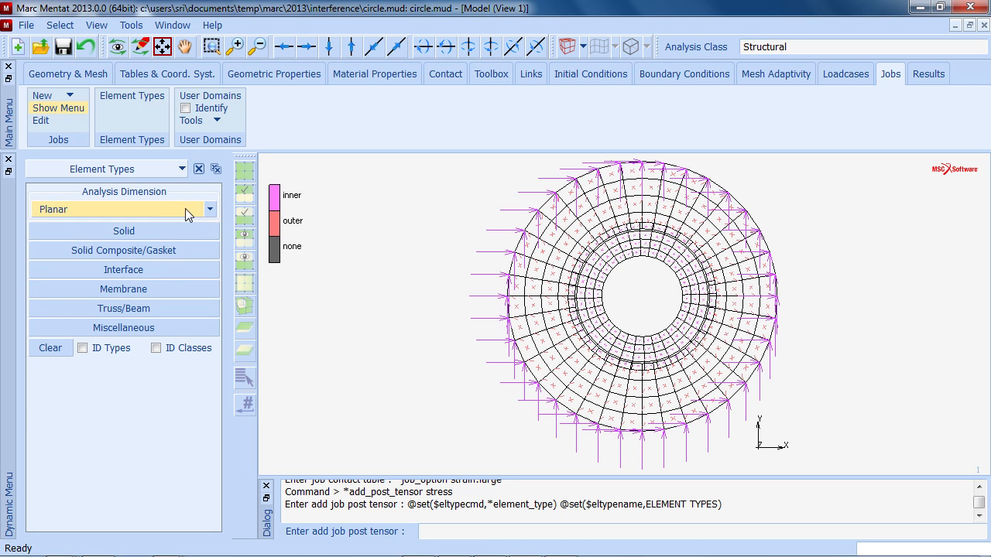
click(208, 211)
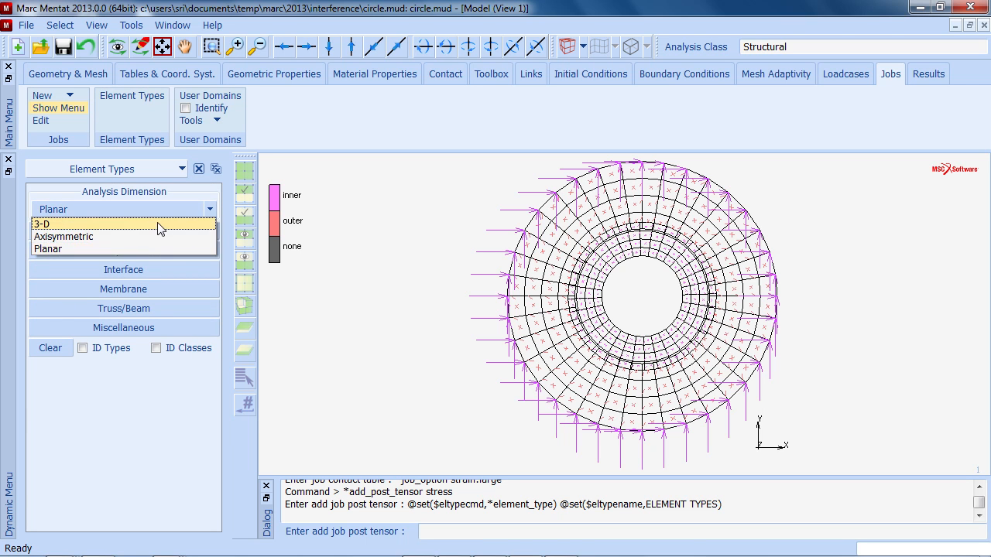
click(139, 243)
click(142, 227)
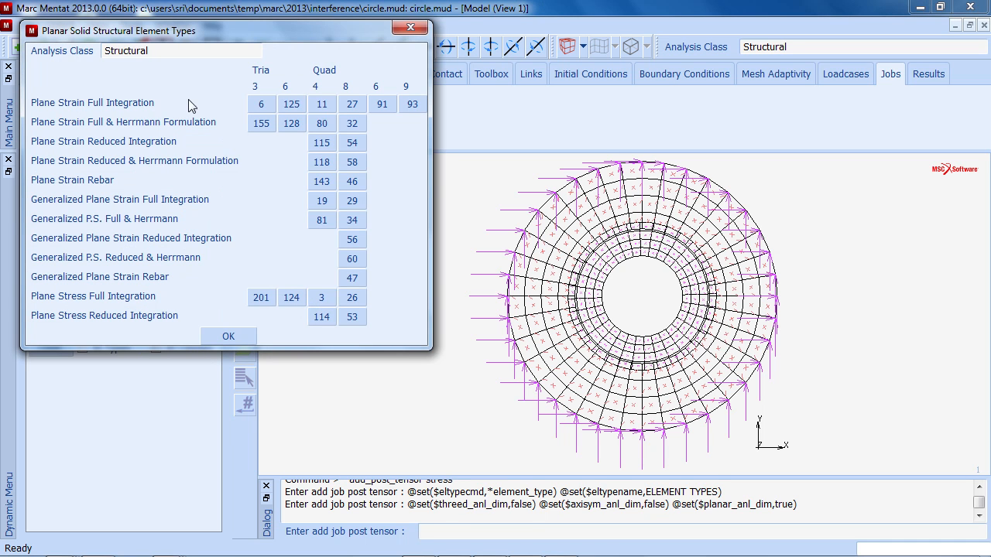
click(321, 104)
click(230, 337)
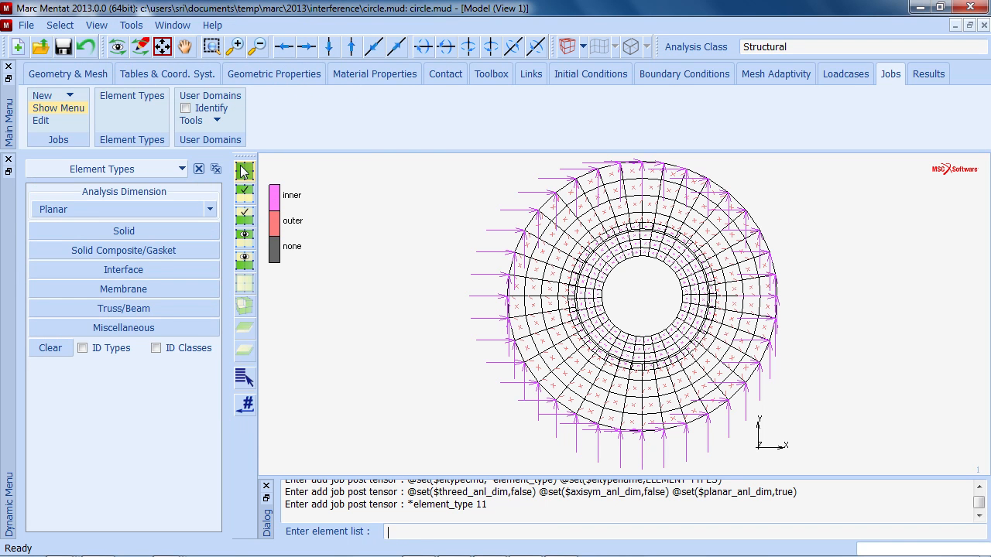
click(244, 172)
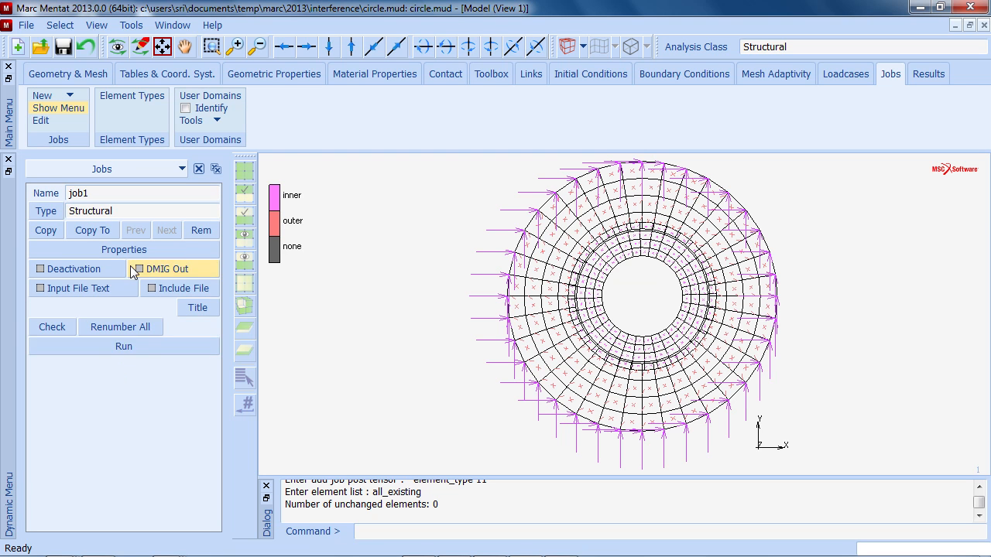
- Submit job1 for analysis, open its results file and play through to the final increment
click(140, 349)
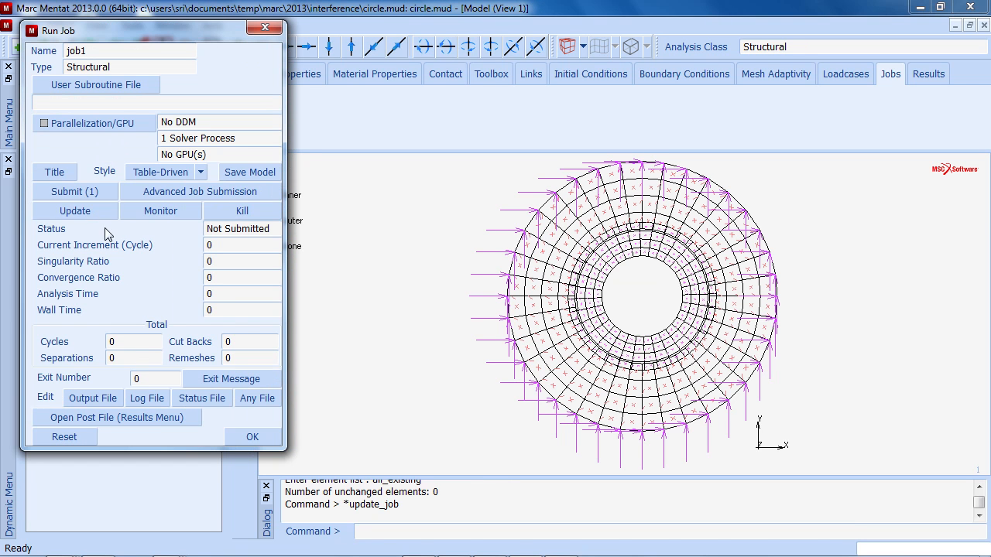
click(91, 194)
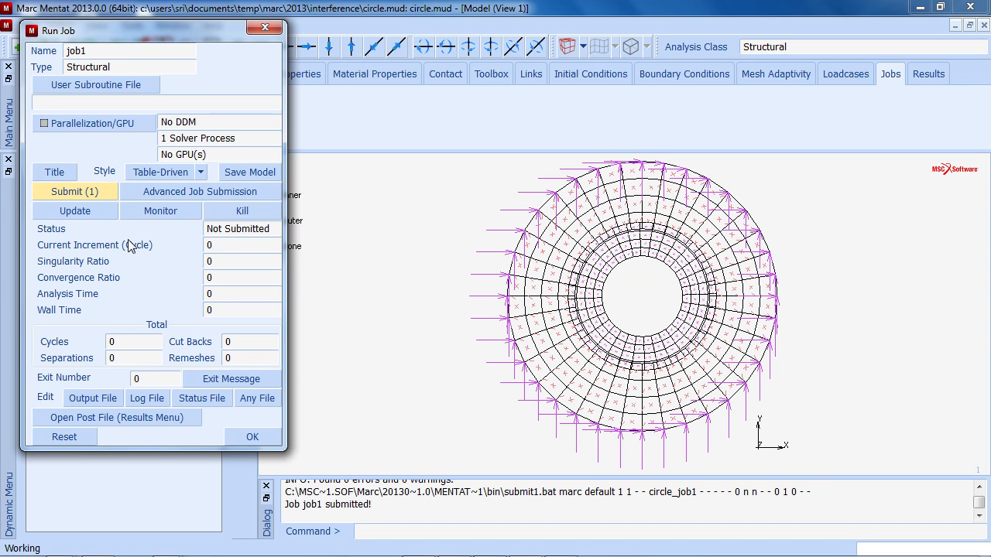
click(152, 420)
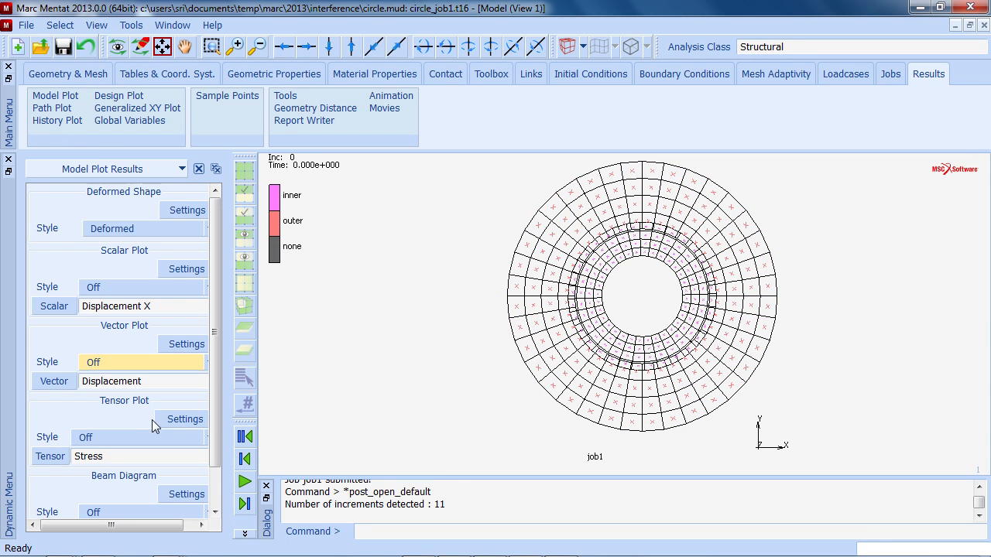
click(244, 484)
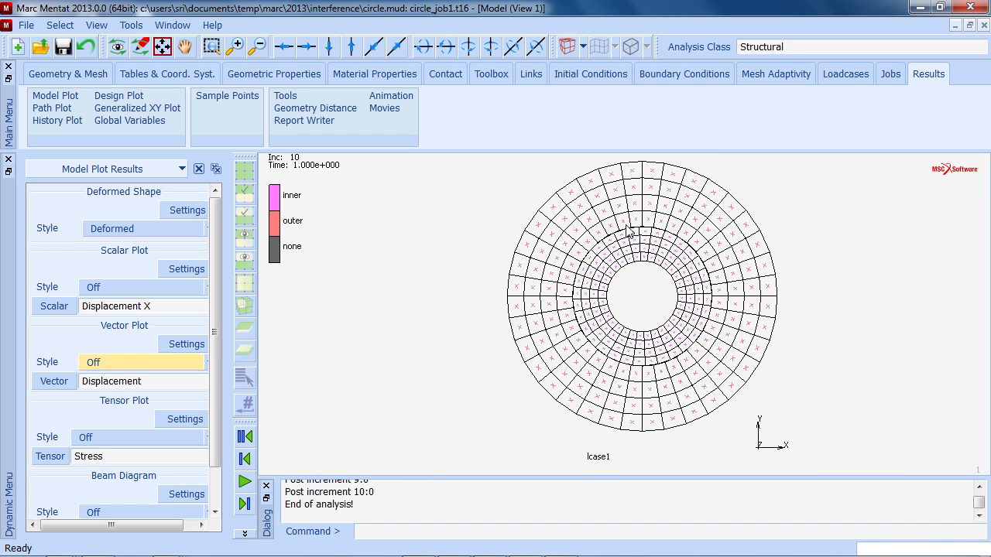
- Display Contact Status as a contour bands scalar plot
click(206, 287)
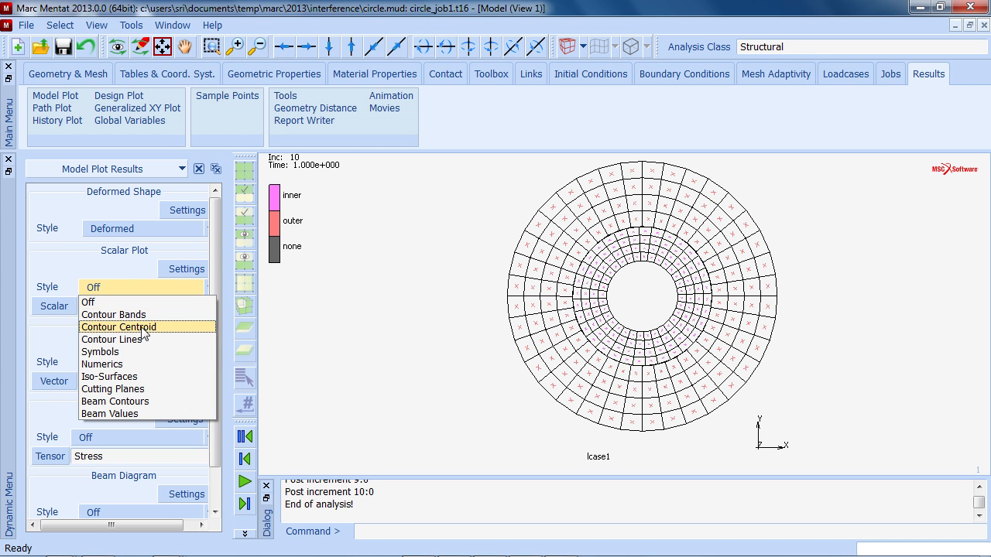
click(116, 314)
click(54, 306)
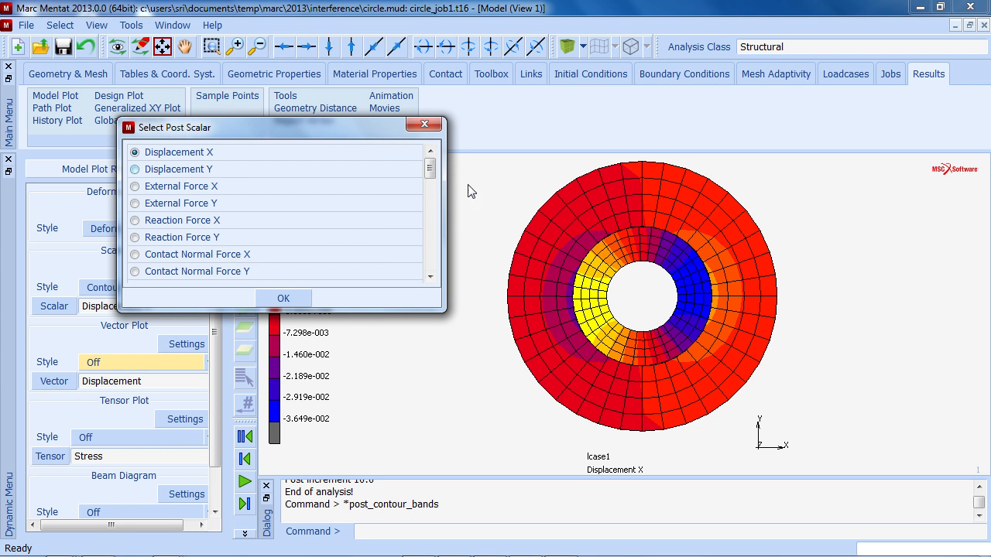
drag(434, 171, 426, 198)
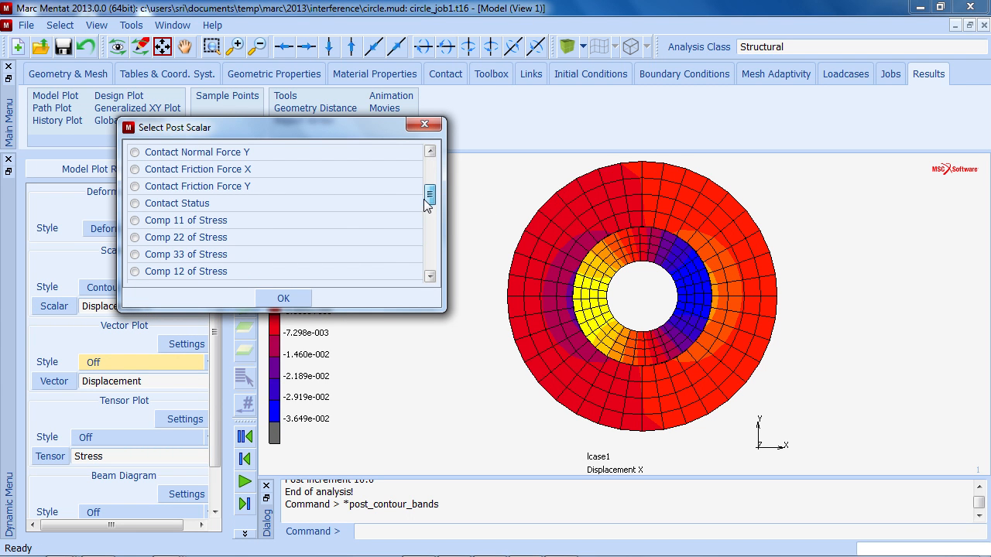
click(352, 202)
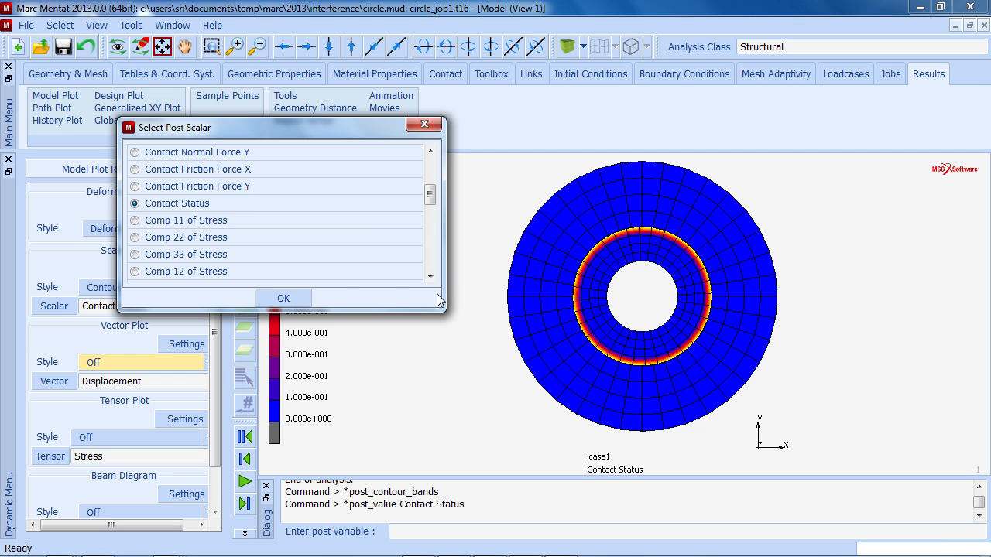
click(300, 303)
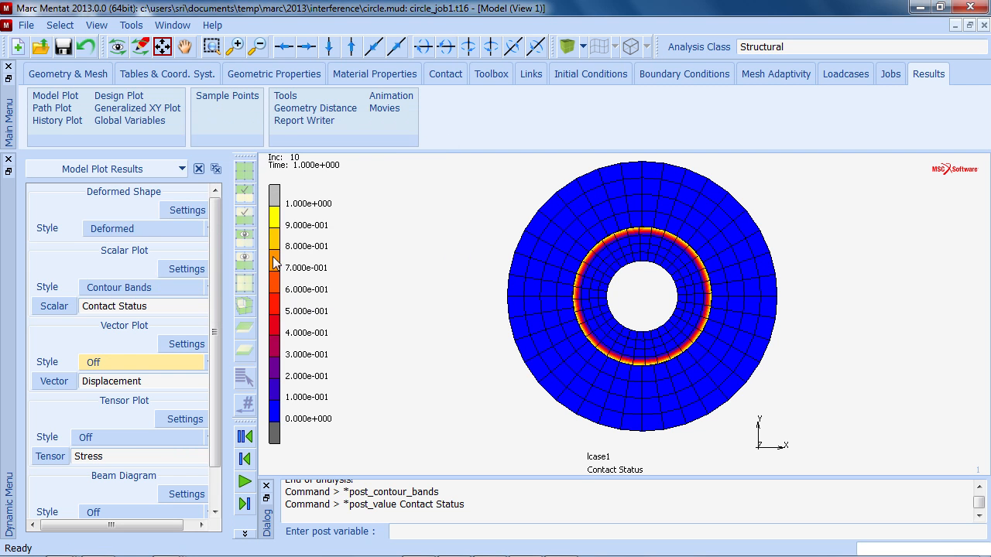
- Close the results file
click(28, 26)
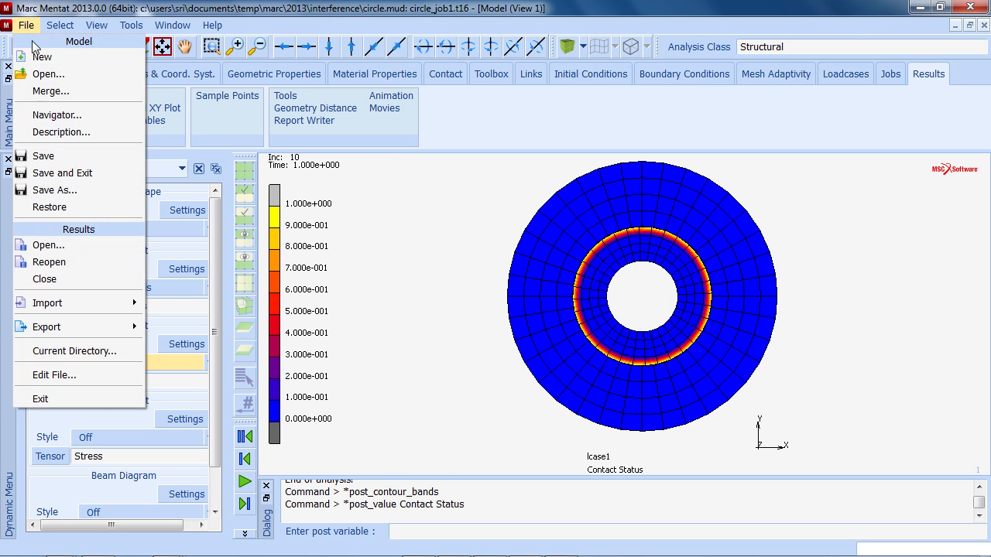
click(58, 279)
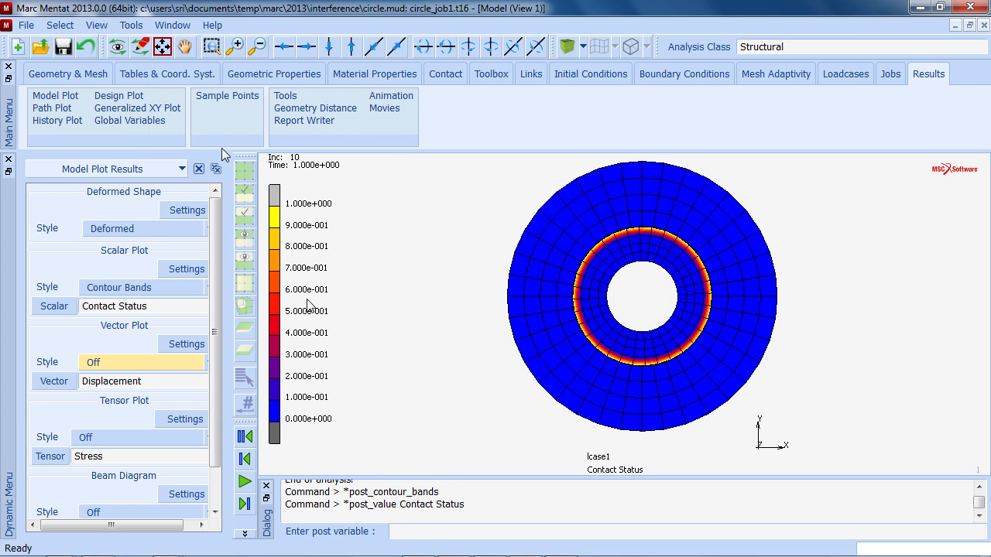
- Change the inner–outer interference fit method in ctable1 to Automatic
click(438, 75)
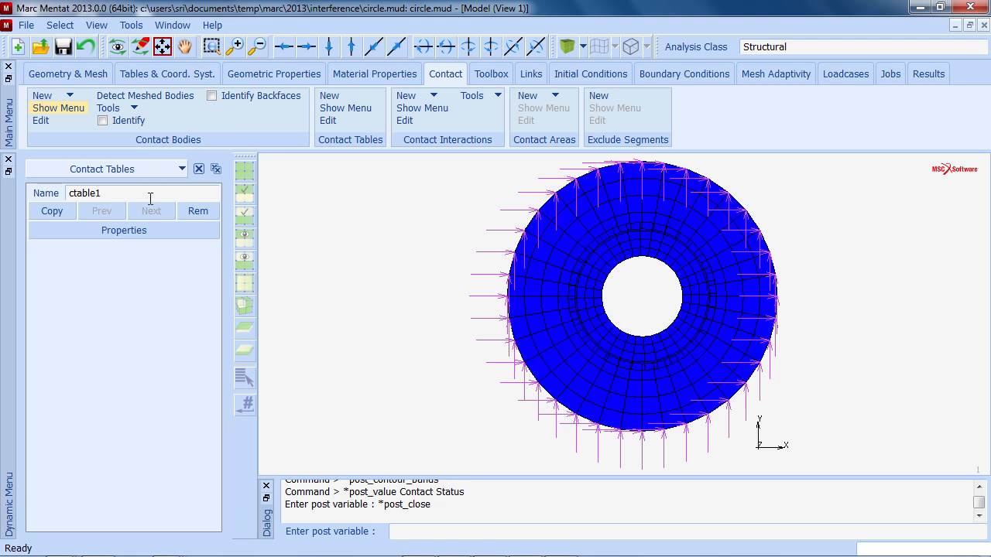
click(123, 228)
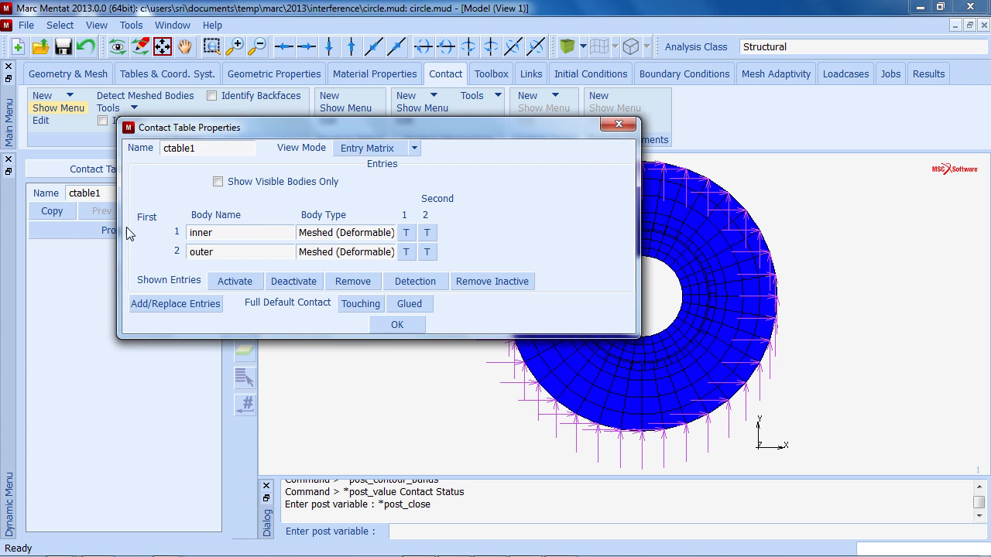
click(429, 233)
click(178, 192)
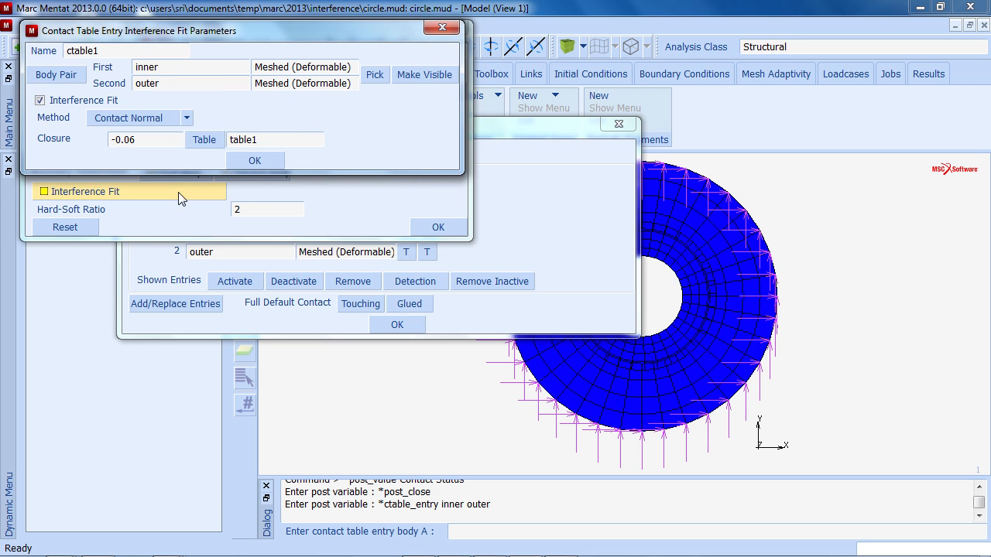
click(187, 118)
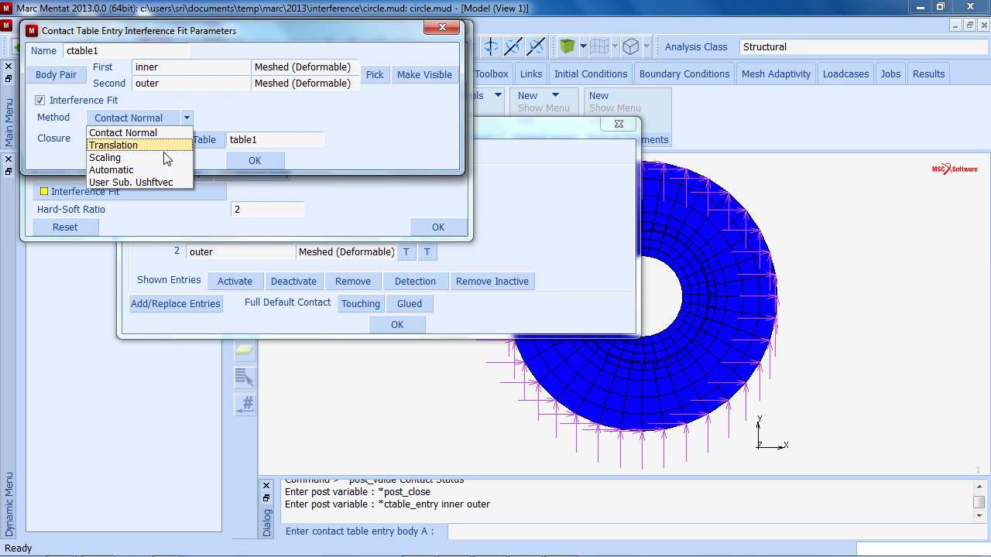
click(149, 171)
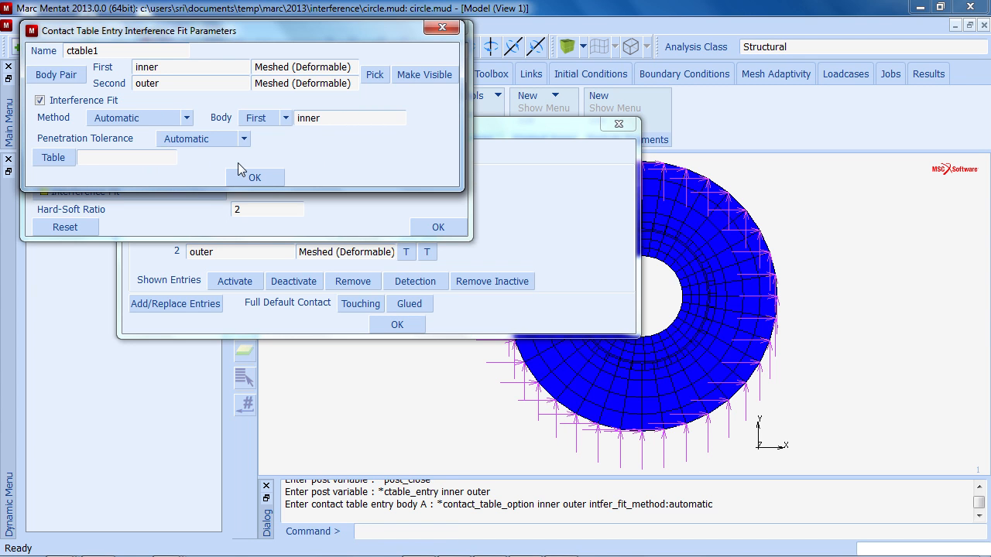
- Assign table1 to the automatic interference fit and close the contact table dialogs
click(244, 140)
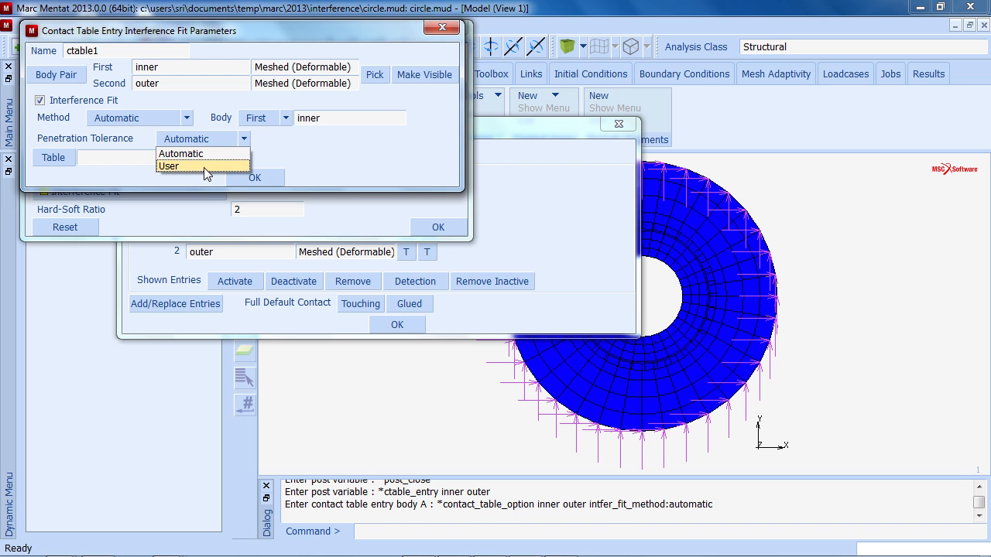
click(287, 151)
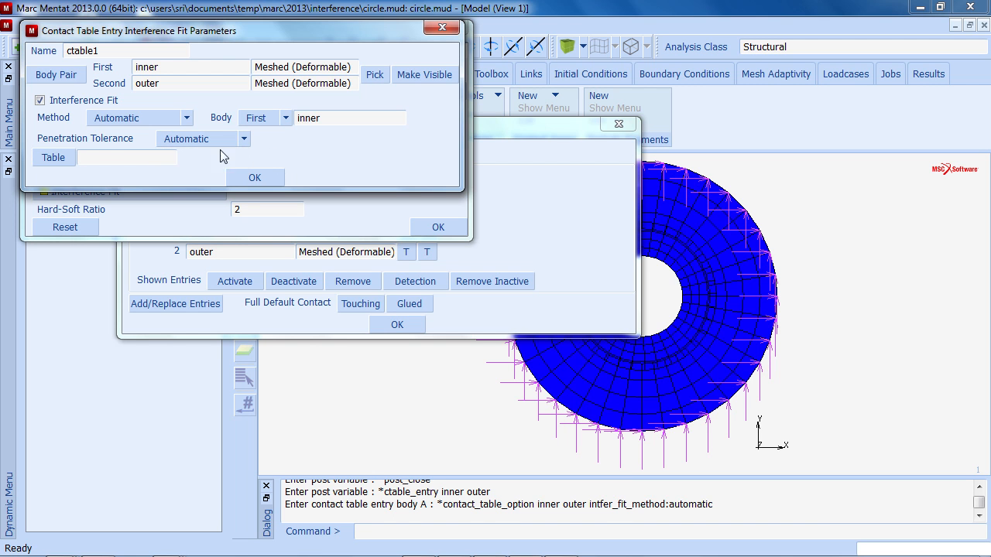
click(51, 157)
click(97, 94)
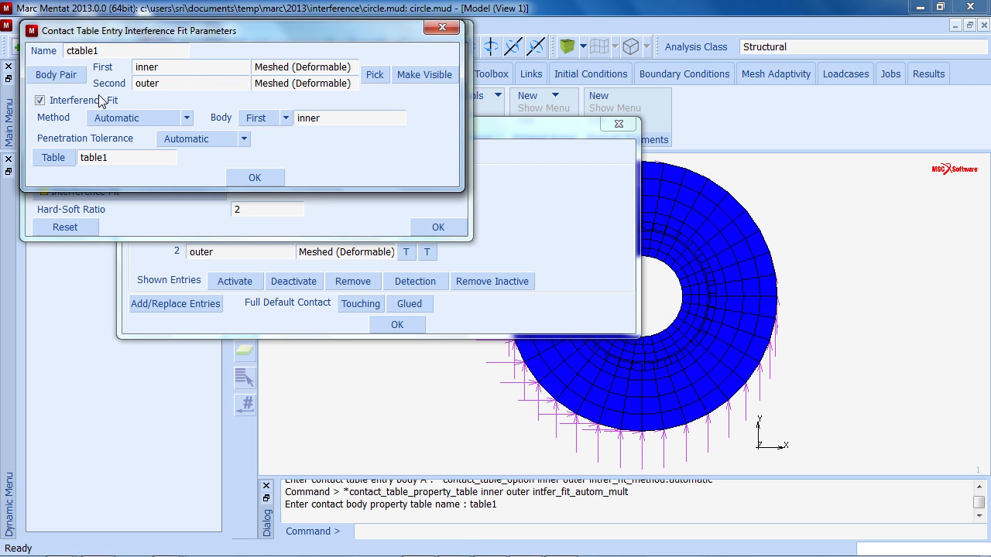
click(254, 179)
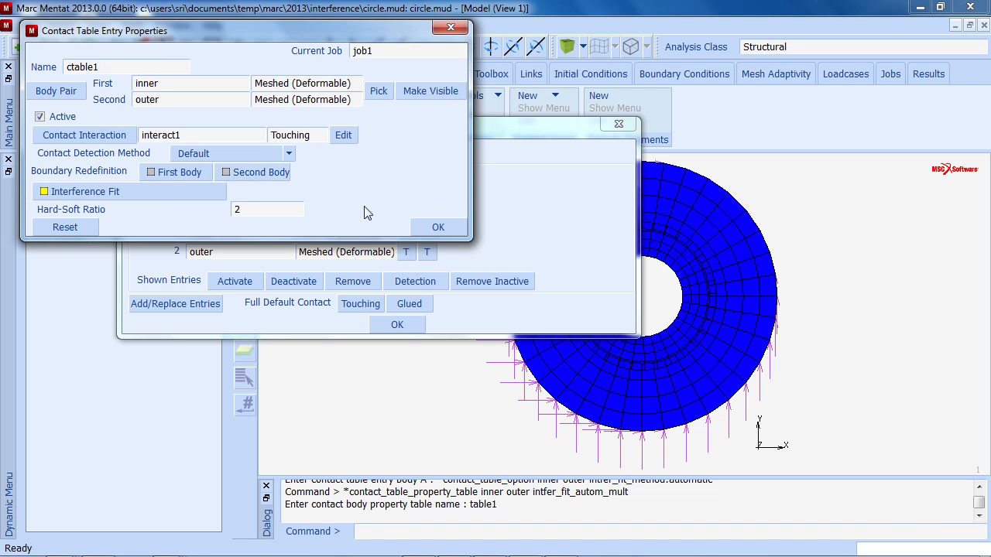
click(433, 227)
click(406, 325)
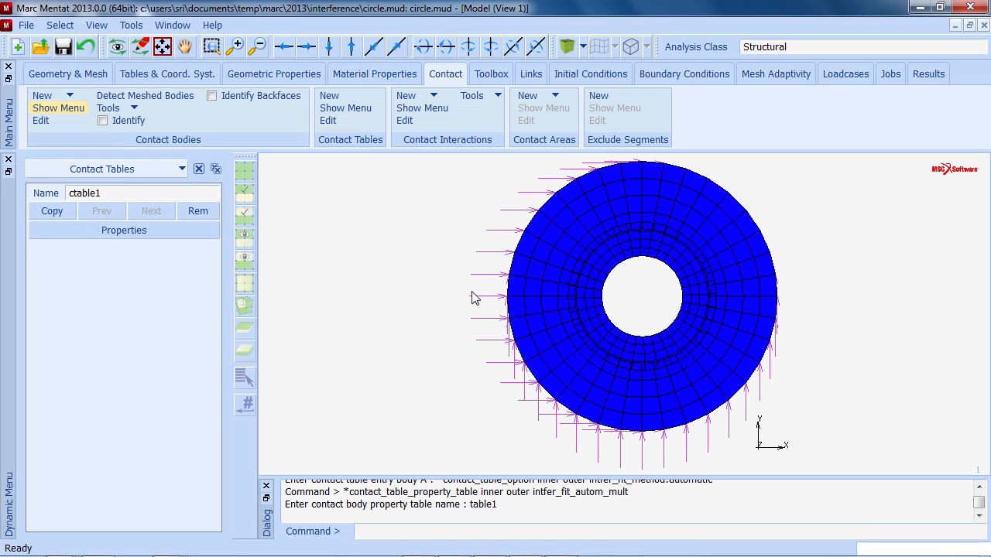
- Resubmit job1 and open its results file
click(889, 76)
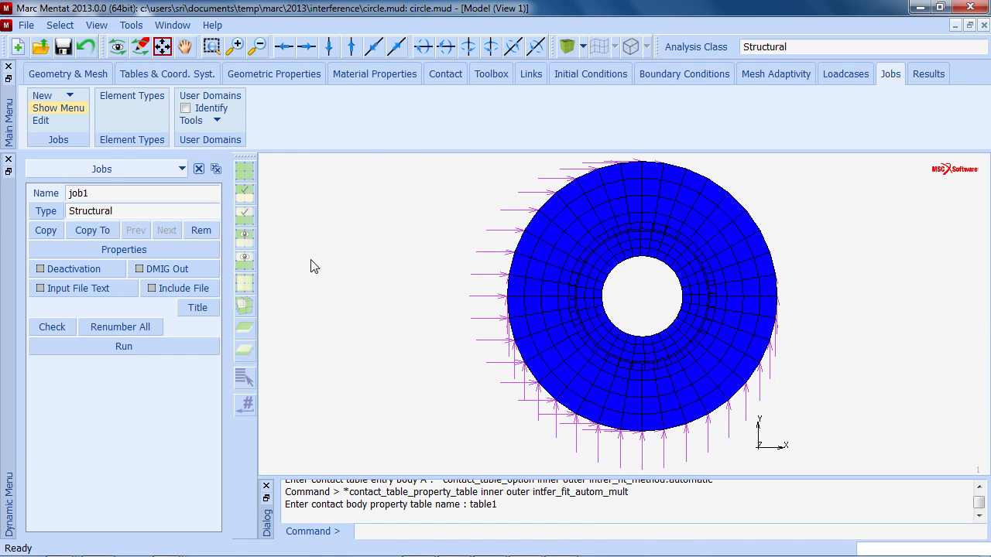
click(179, 349)
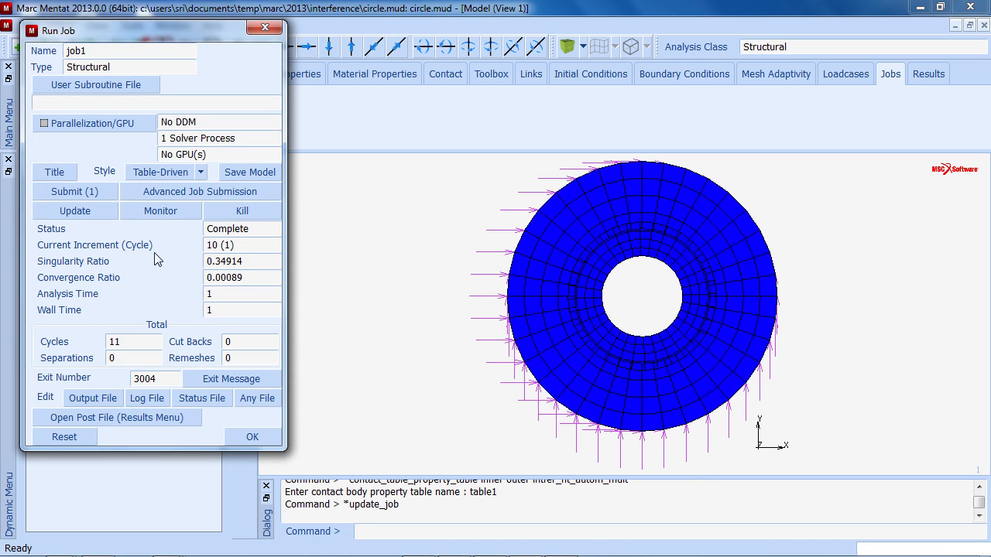
click(95, 193)
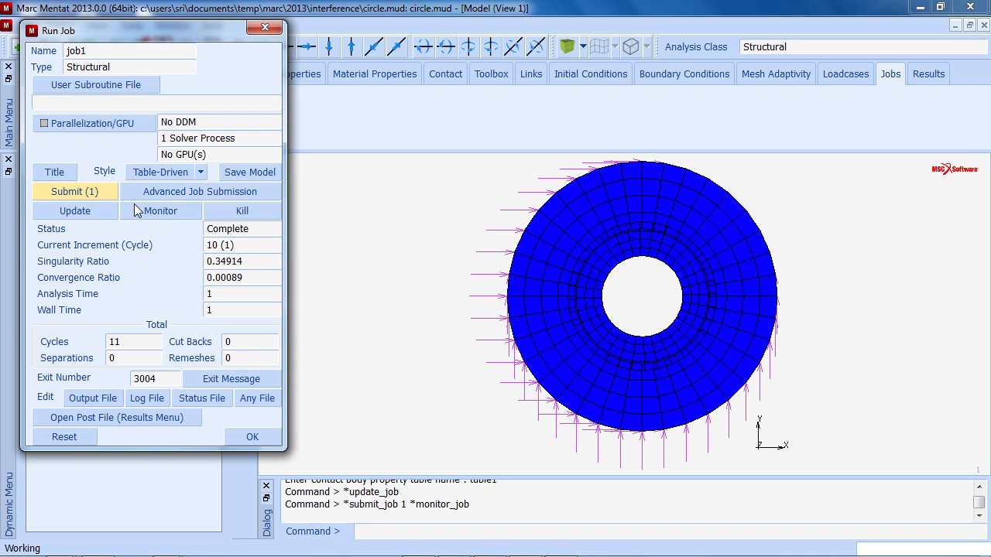
click(150, 418)
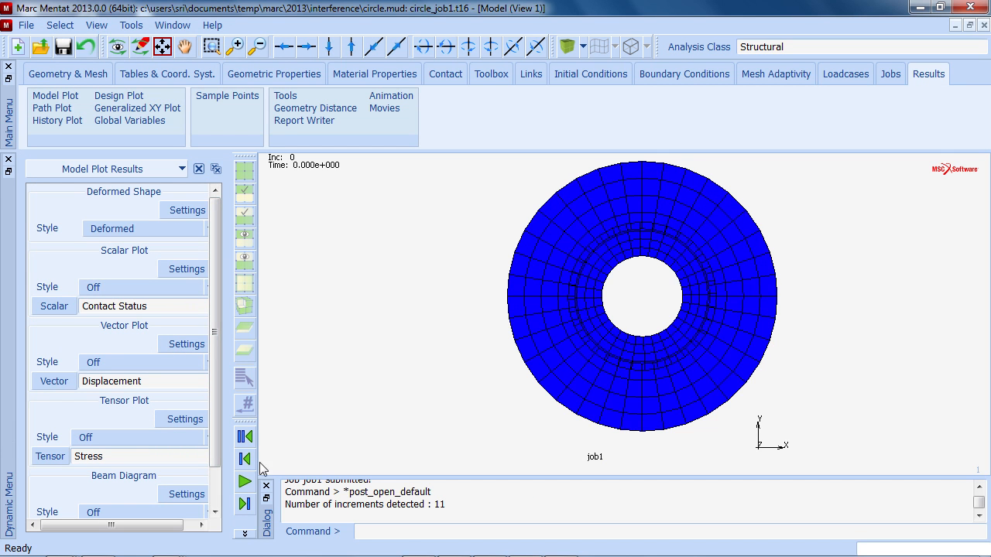
- Play to the final increment and set the scalar plot style to Contour Bands
click(245, 484)
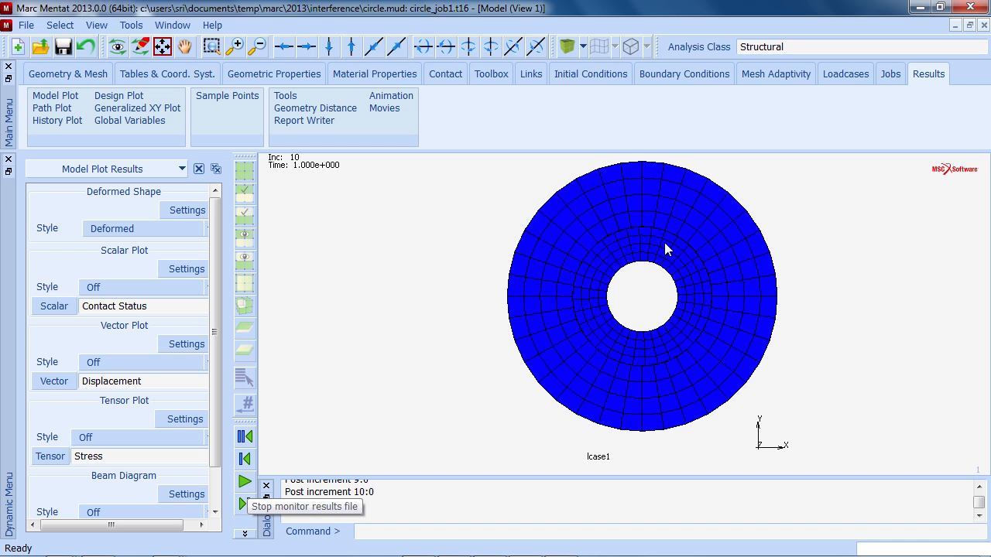
click(205, 288)
click(158, 314)
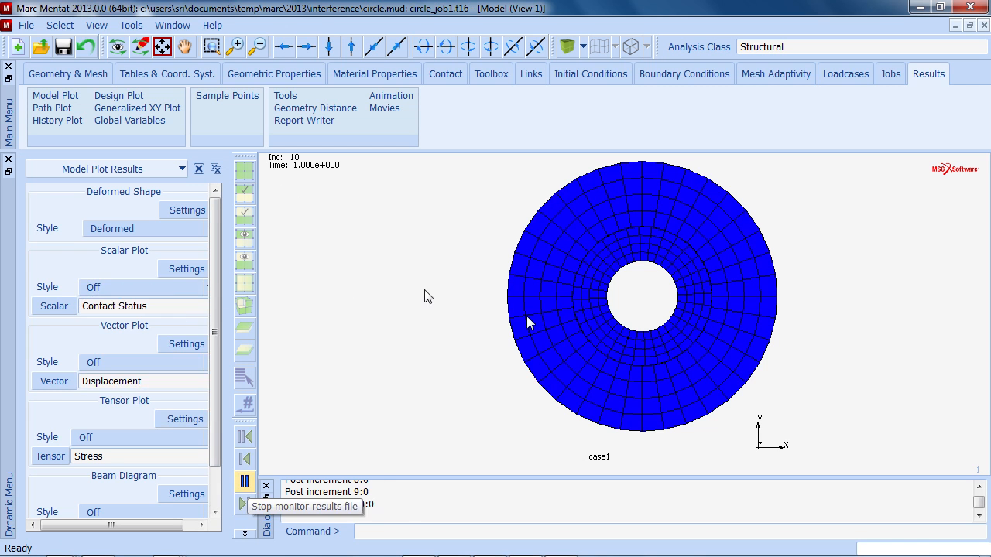